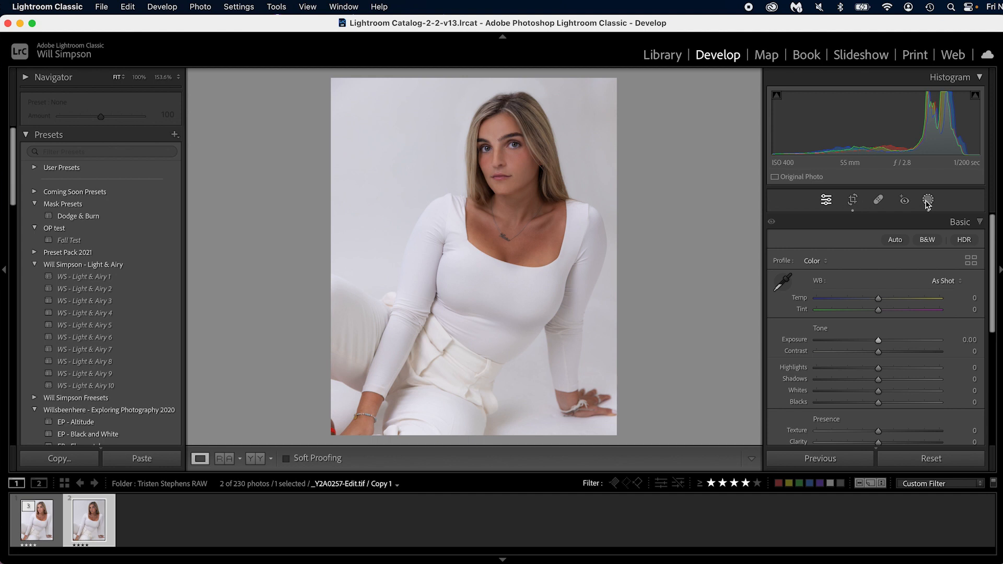
- Create a linear gradient mask from the portrait's lower right, intersect it with the subject, and slightly reduce the mask's exposure
click(681, 95)
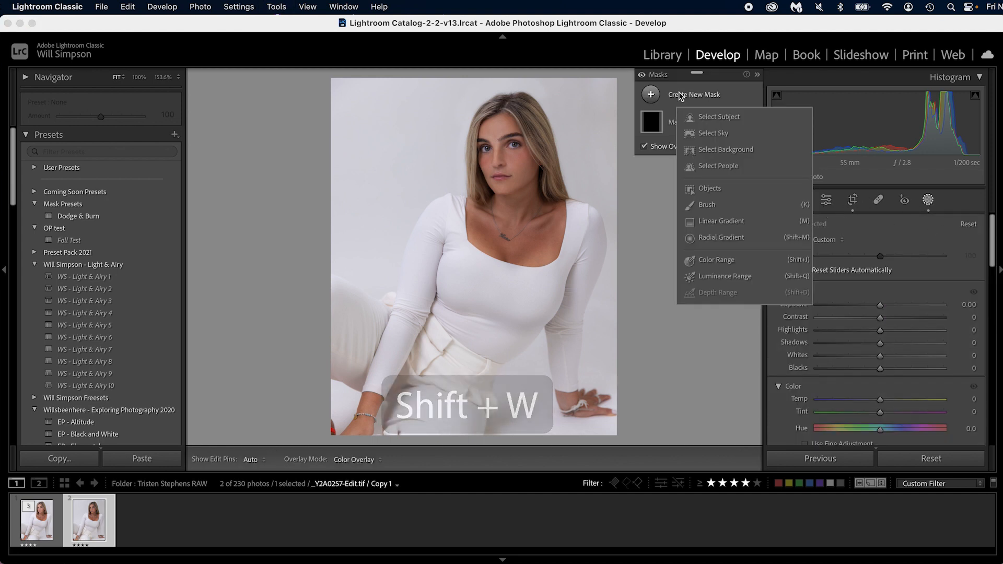
click(720, 221)
drag(570, 288, 418, 164)
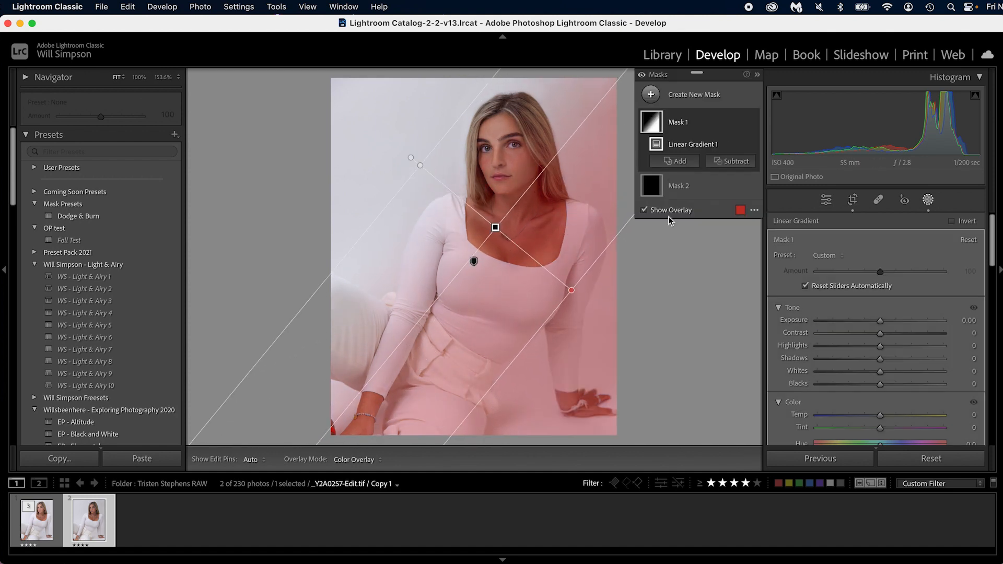
key(alt)
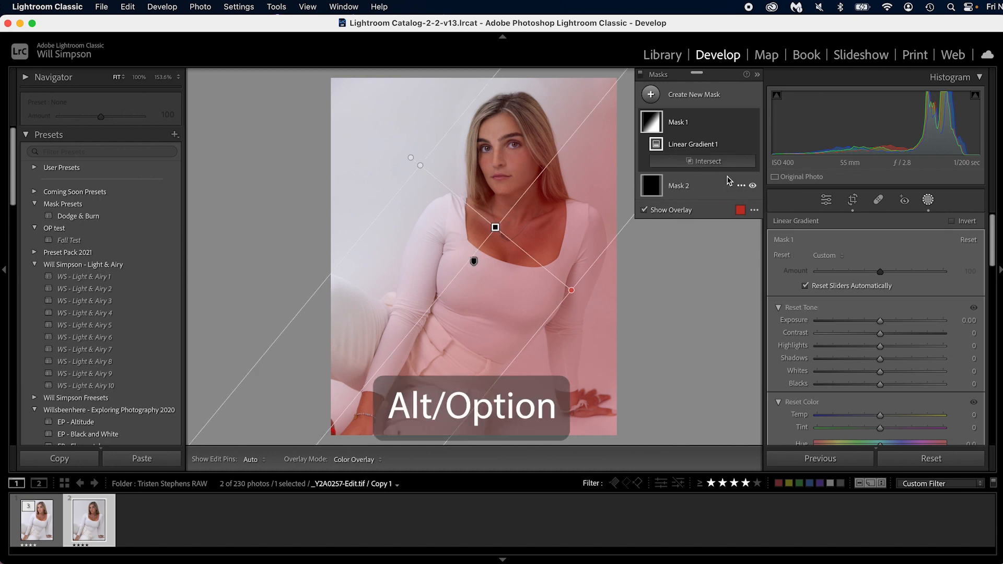
alt+click(723, 162)
click(724, 185)
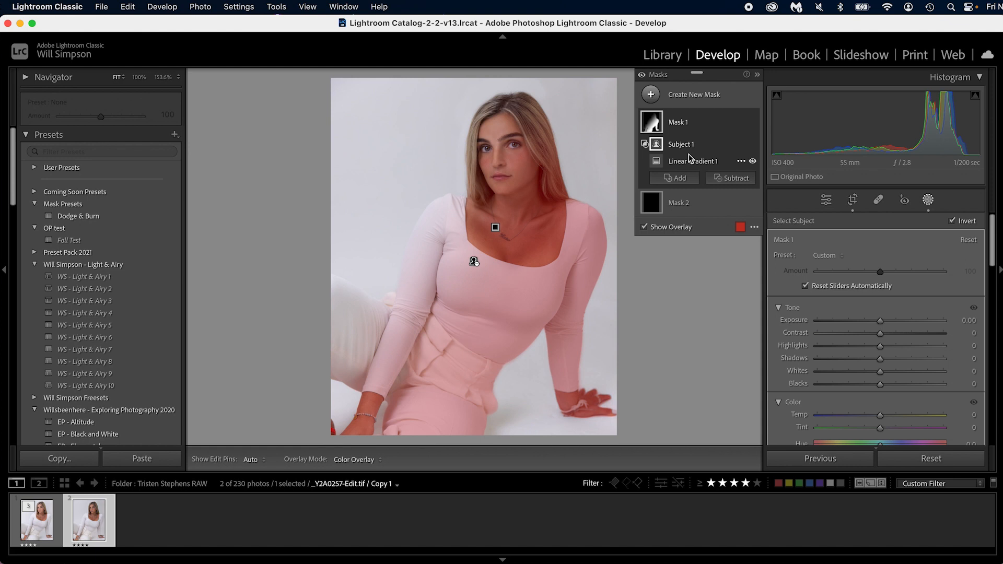
drag(880, 320, 870, 320)
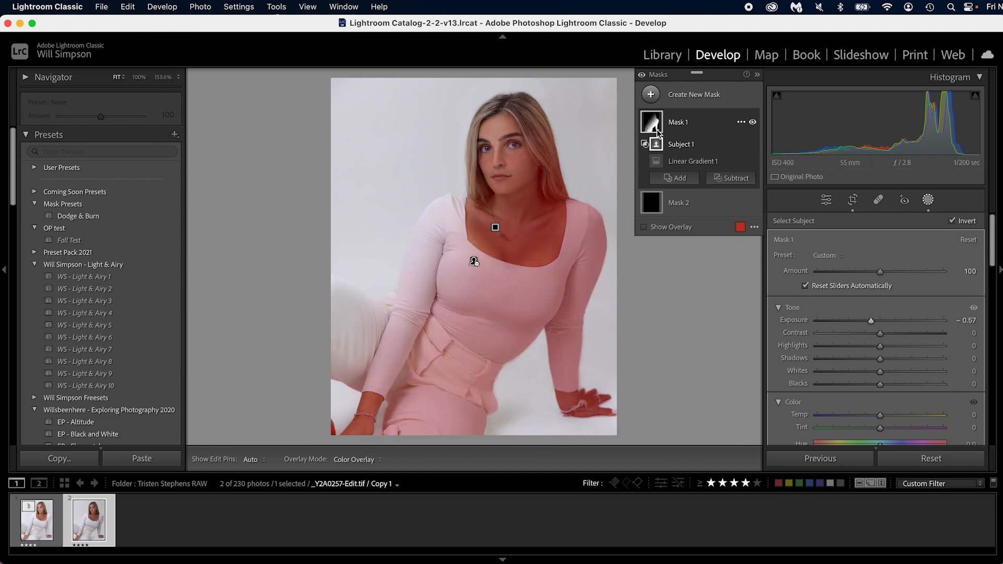
drag(872, 323, 874, 321)
- Add a linear gradient mask from the portrait's upper left, intersect it with the subject, and slightly raise the mask's exposure
key(m)
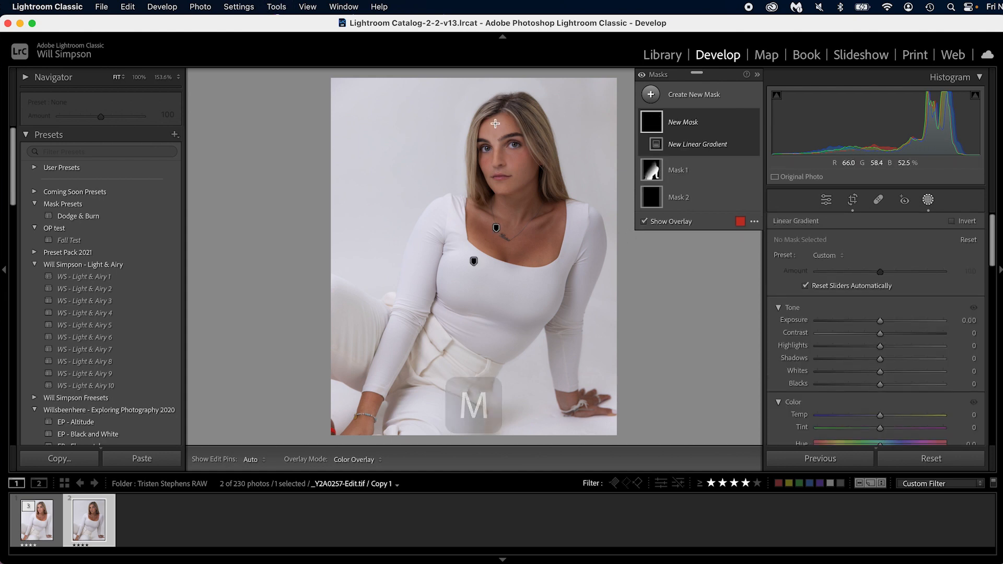
drag(421, 107, 575, 202)
click(695, 161)
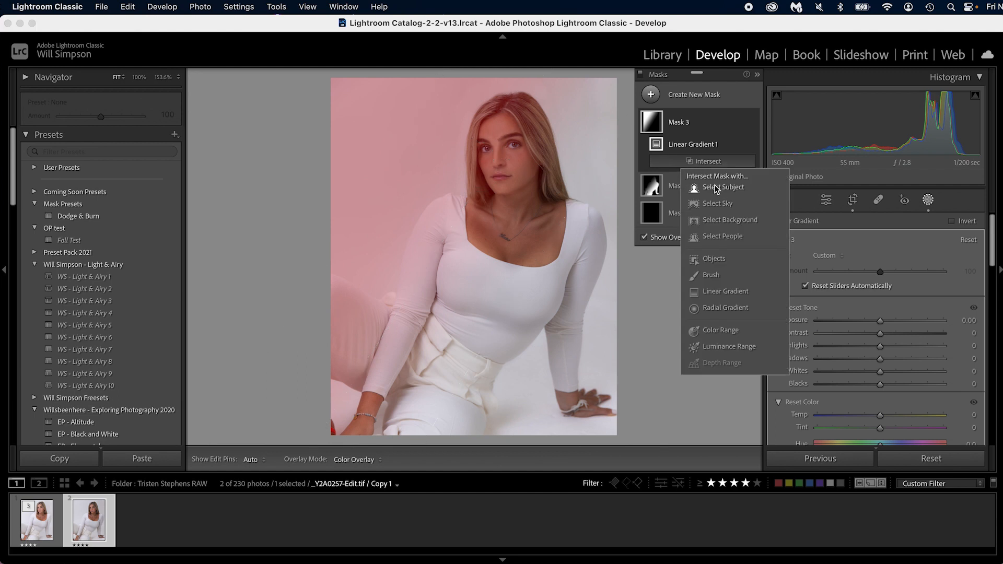
click(715, 188)
drag(879, 319, 883, 320)
click(742, 106)
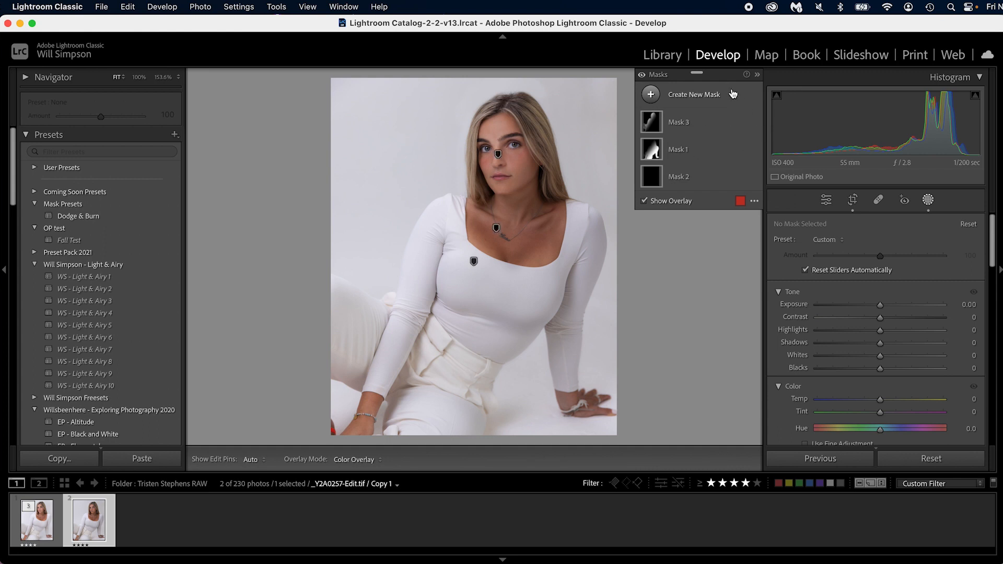
- Select the empty Mask 2 and compare the portrait with all masks hidden and shown
click(654, 181)
click(655, 181)
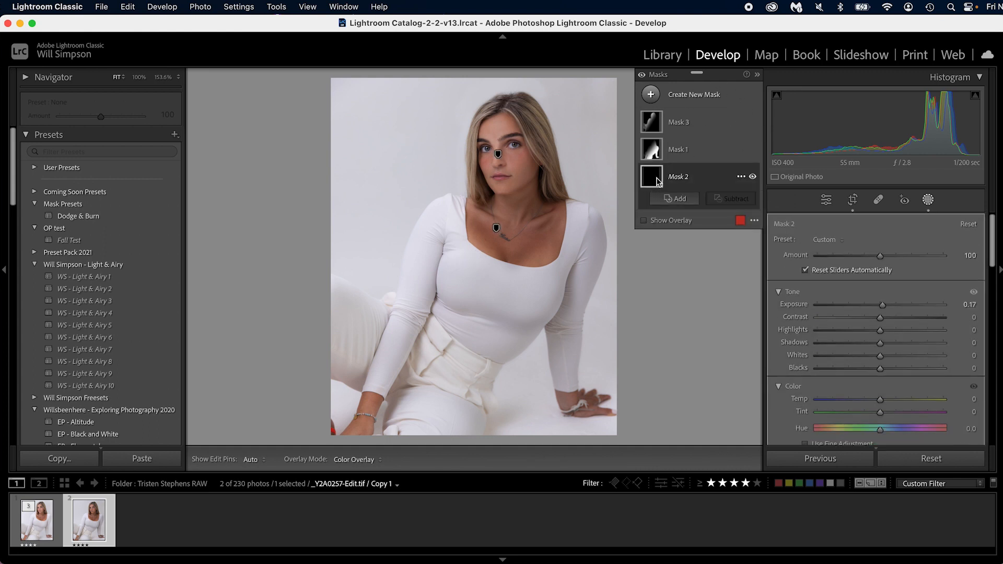
click(642, 76)
click(641, 76)
- Create a Select People mask of Person 1 limited to Iris and Pupil
click(661, 100)
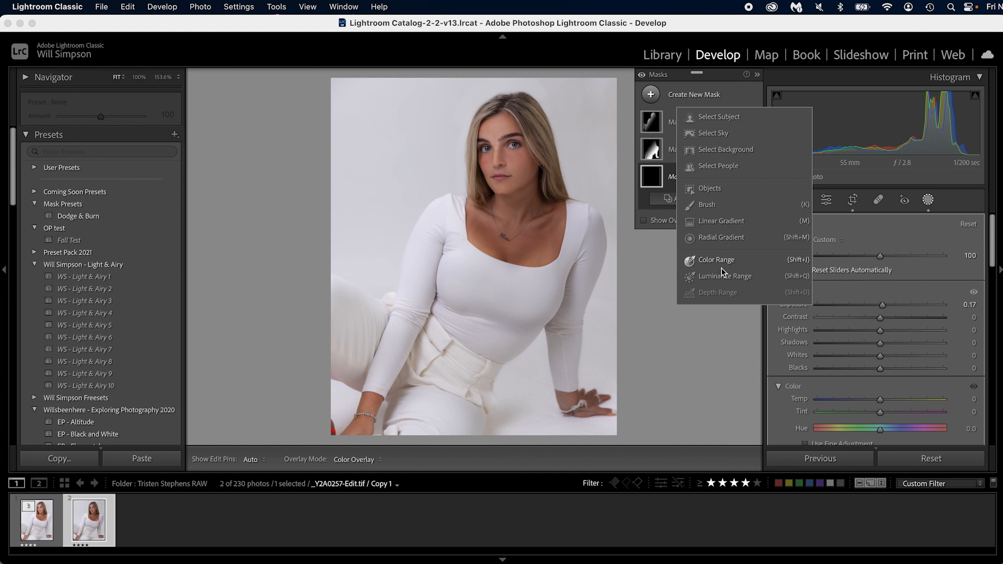
click(719, 166)
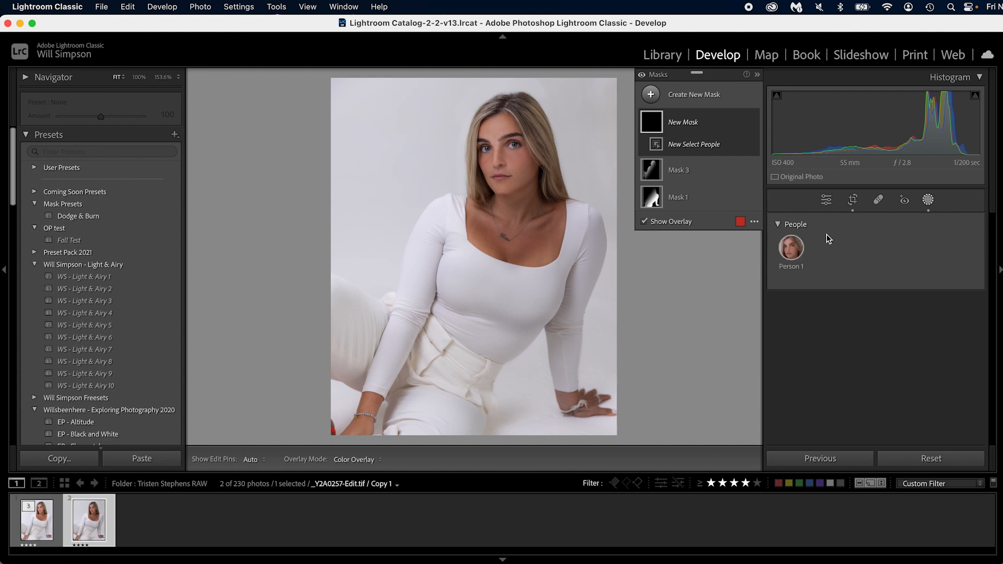
click(792, 248)
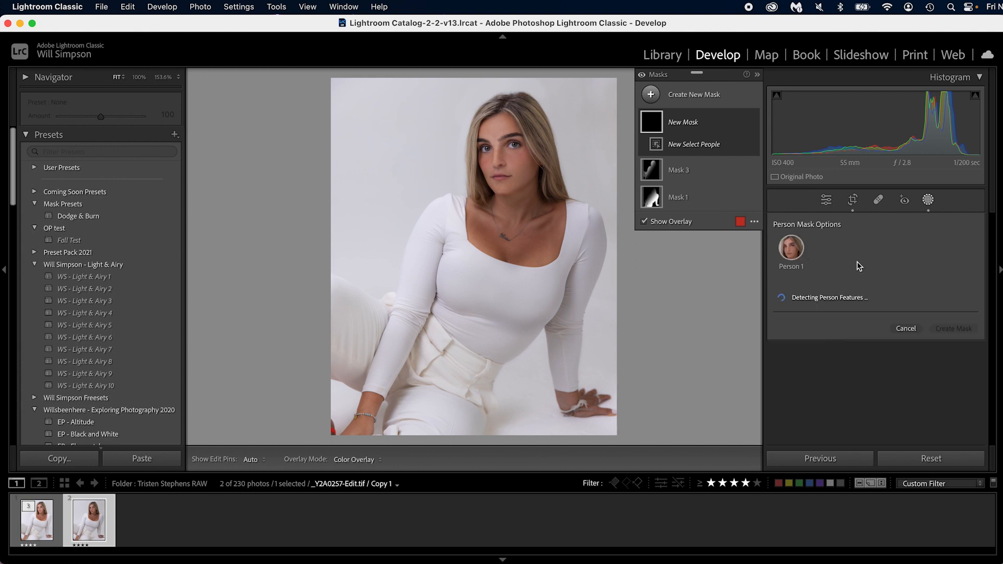
scroll(861, 264, down, 3)
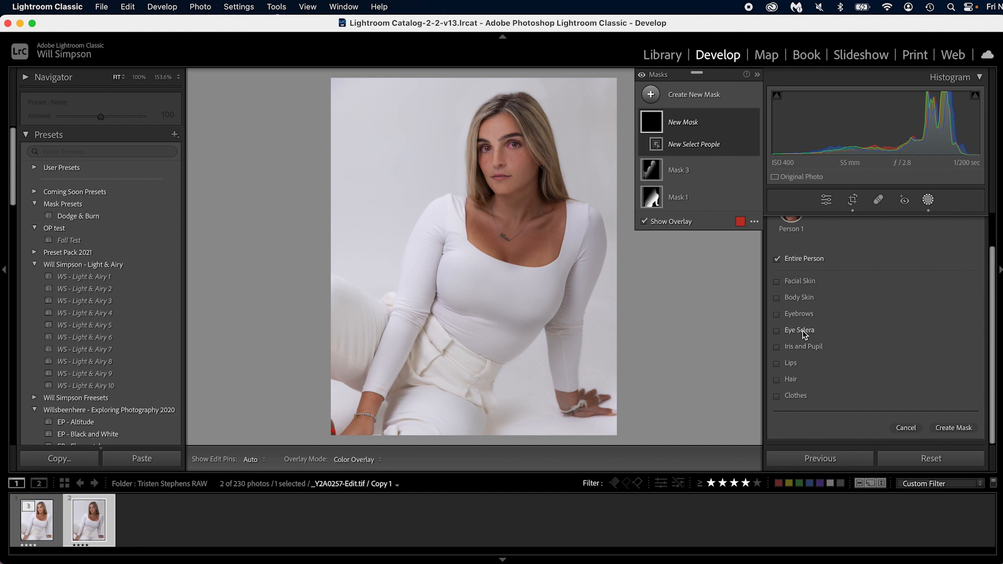
click(804, 347)
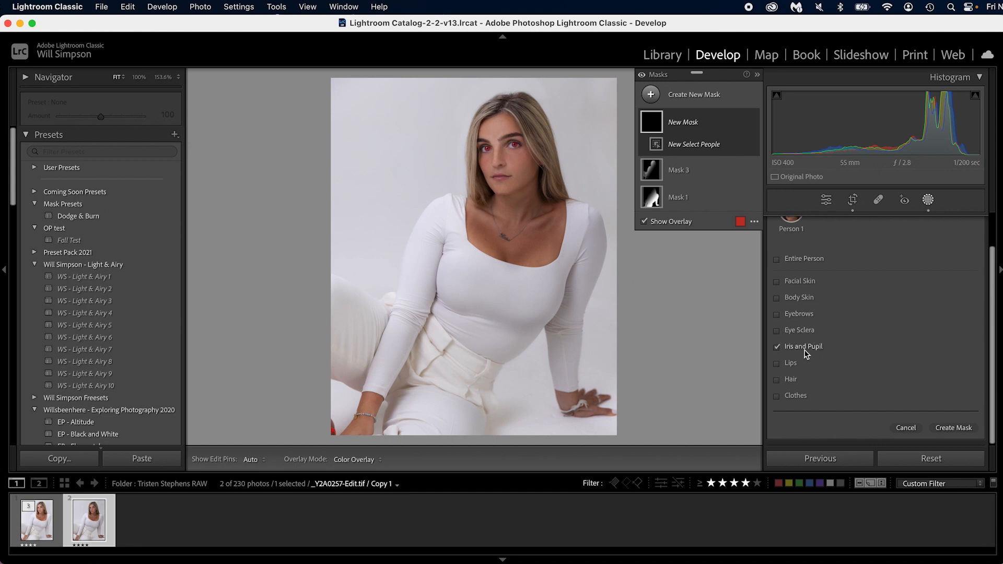
click(952, 428)
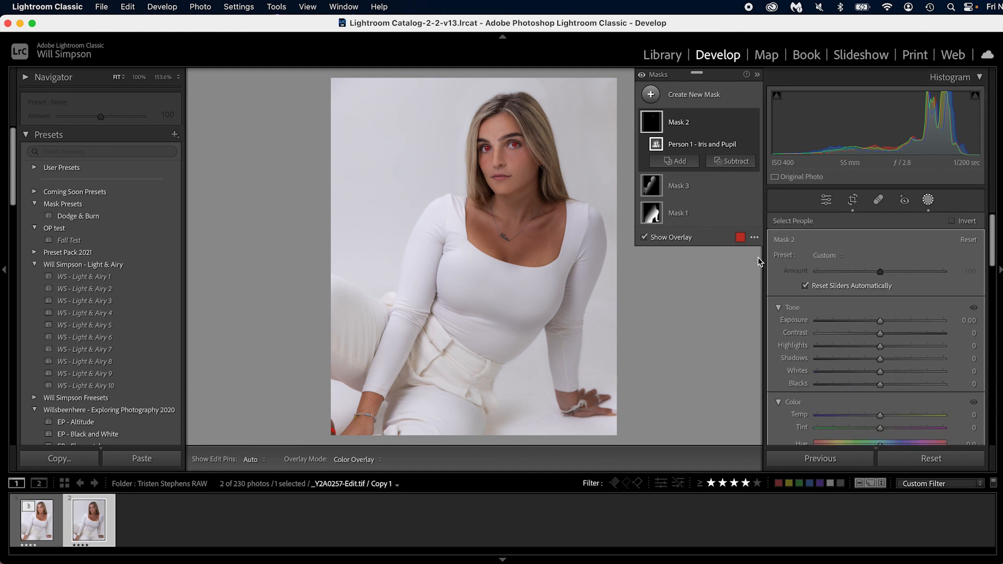
- Apply the Iris Enhance preset to the iris mask and compare the eyes up close with the mask hidden and shown
click(835, 256)
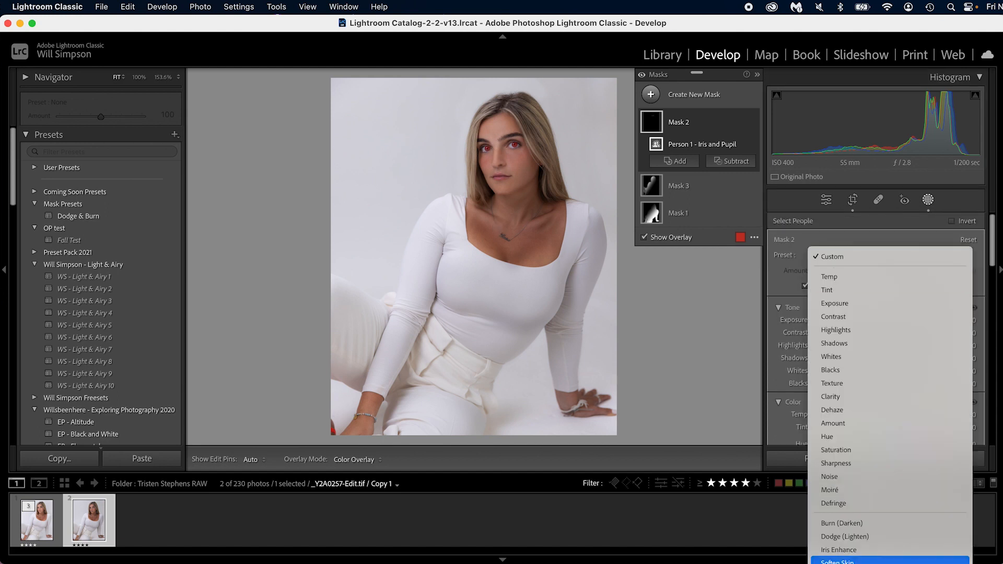
click(888, 549)
click(509, 145)
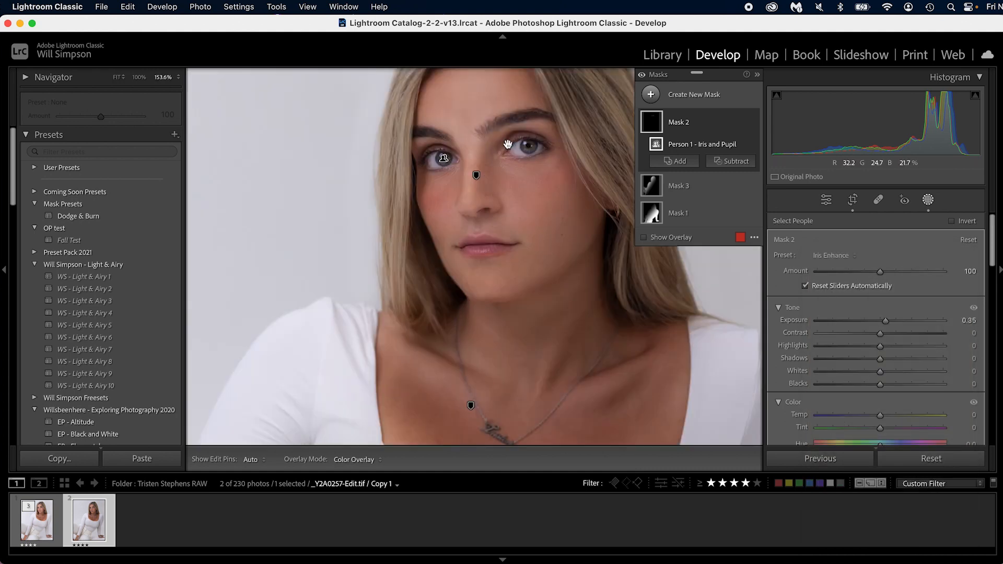
mouse_move(744, 126)
click(754, 123)
click(753, 123)
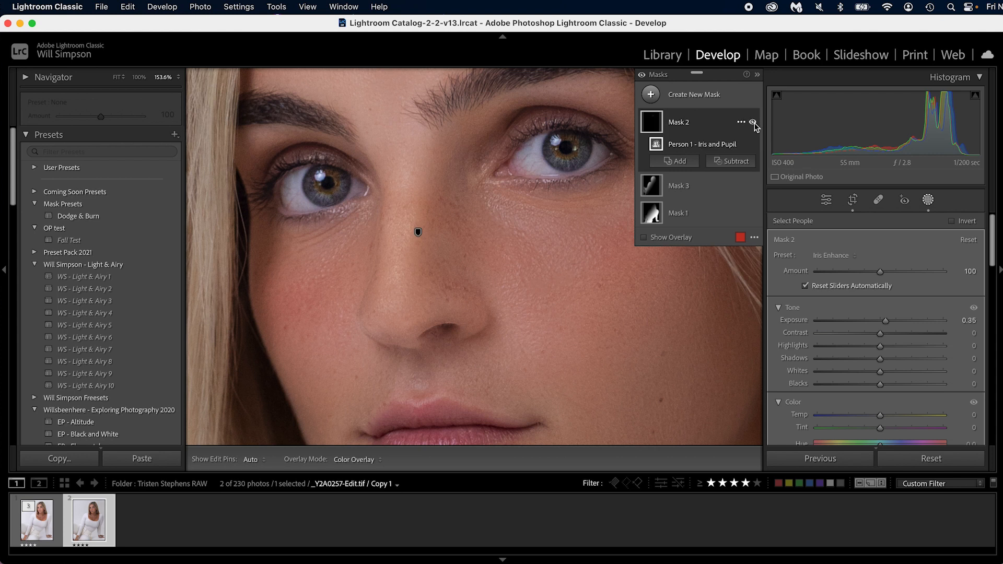
key(z)
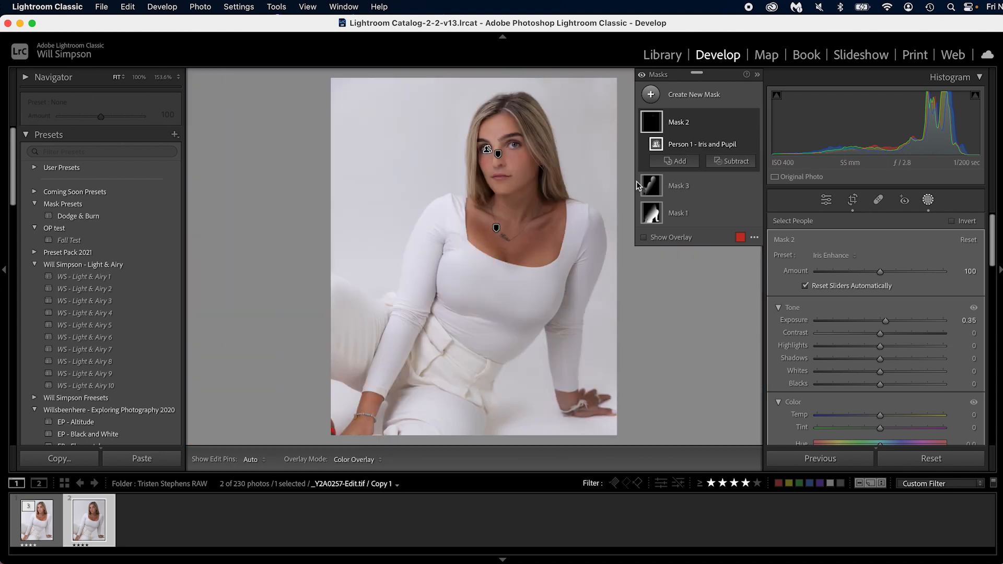
- Create a Select People mask of Person 1 covering Facial Skin and Body Skin
click(671, 97)
click(711, 167)
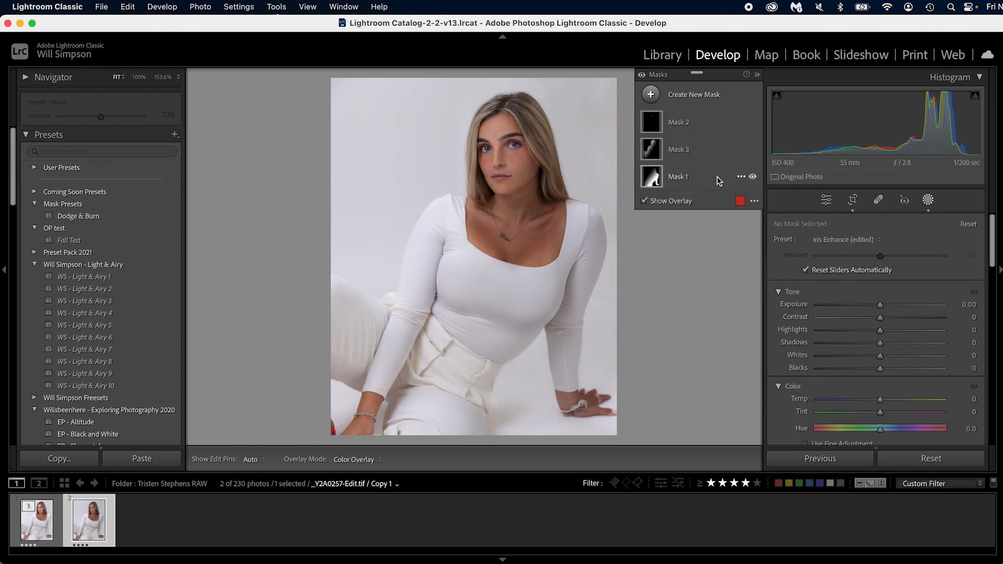
click(791, 248)
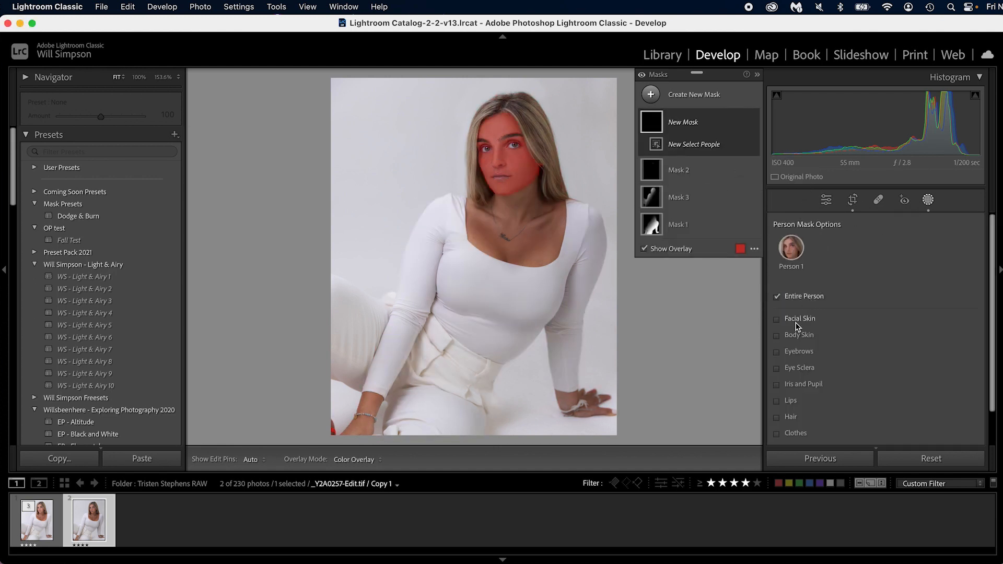
click(799, 319)
click(799, 335)
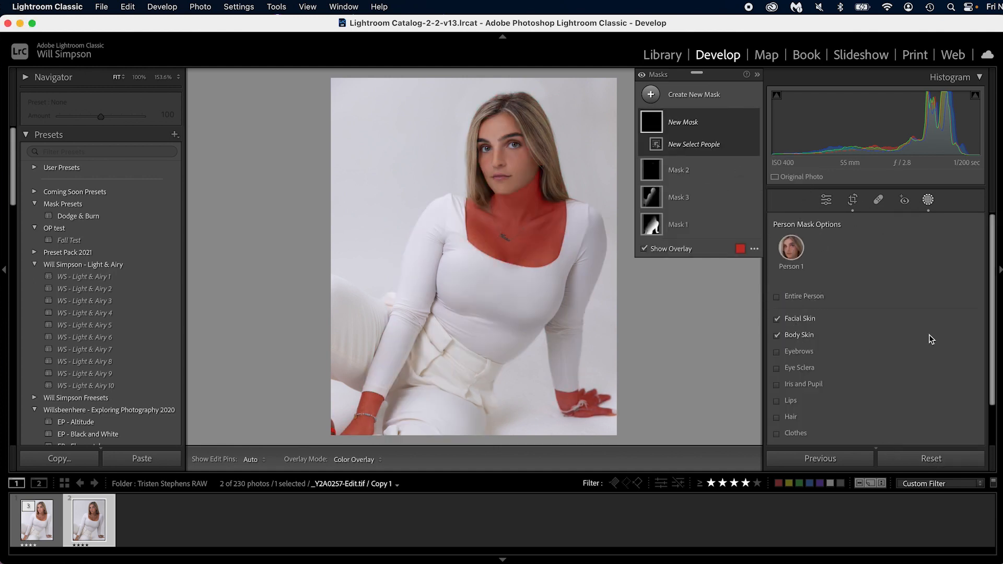
scroll(940, 397, down, 2)
click(953, 425)
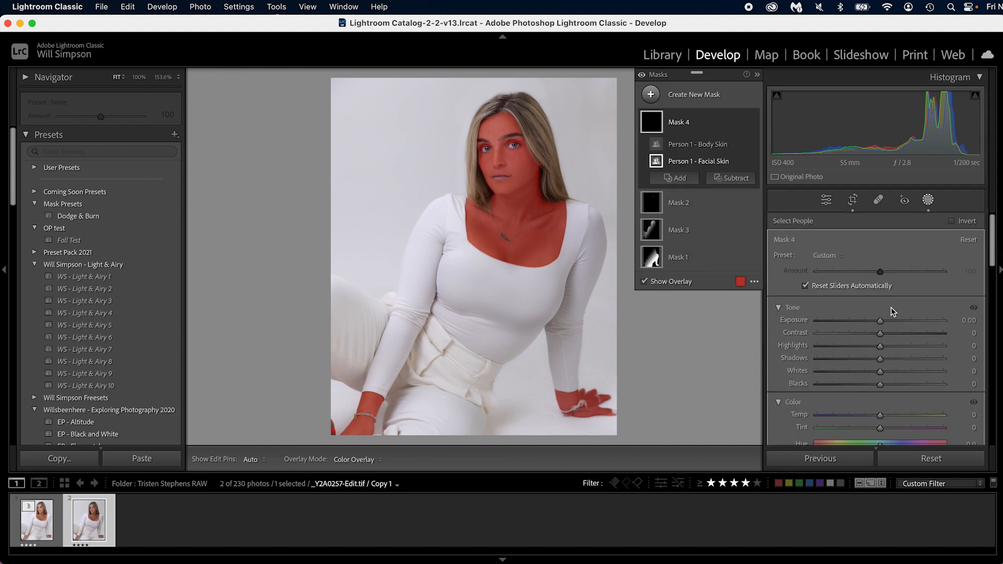
- Apply the Soften Skin (Lite) preset at Amount 50 to the skin mask and compare the face with the mask hidden and shown
click(840, 262)
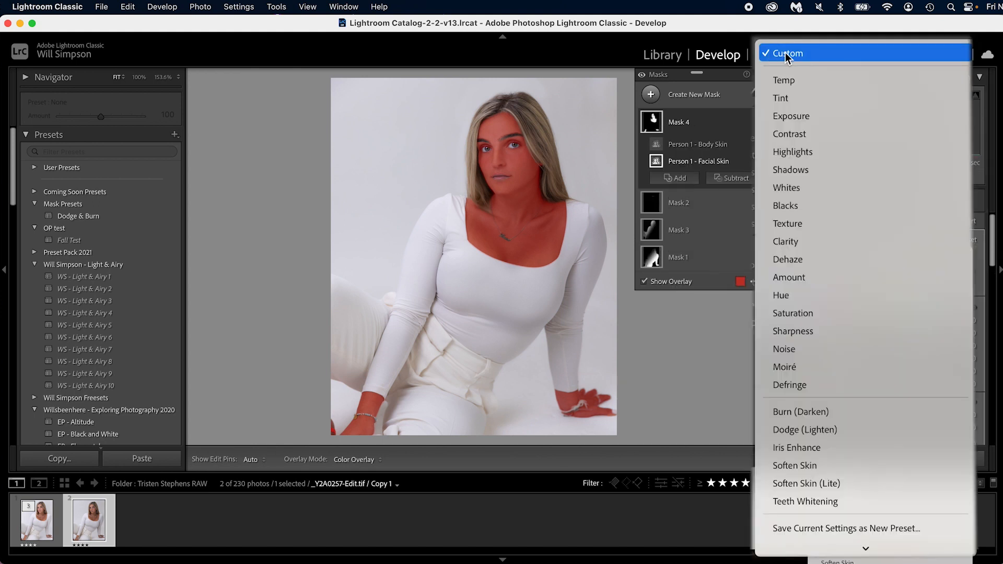
click(850, 481)
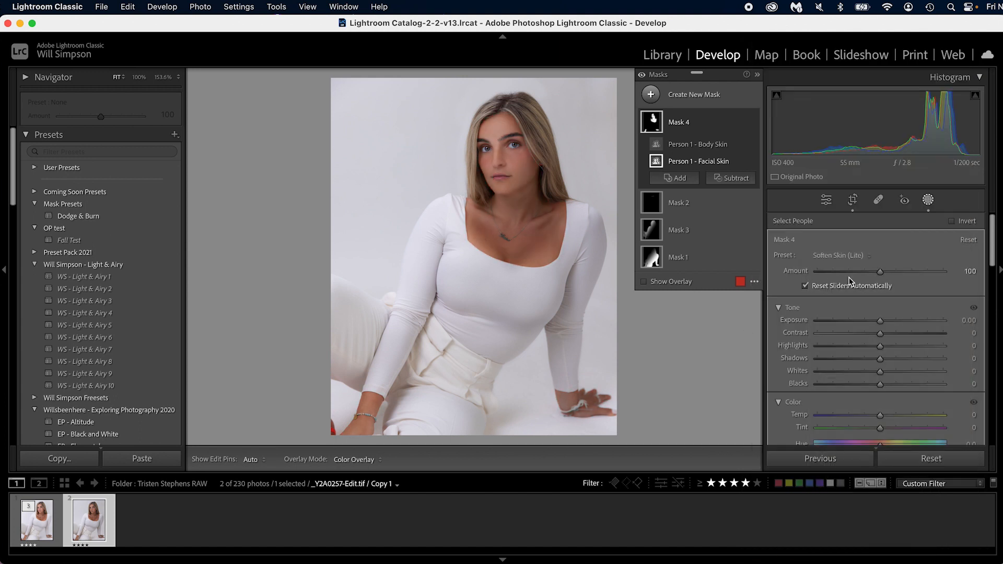
drag(881, 272, 849, 273)
click(518, 140)
drag(528, 277, 470, 124)
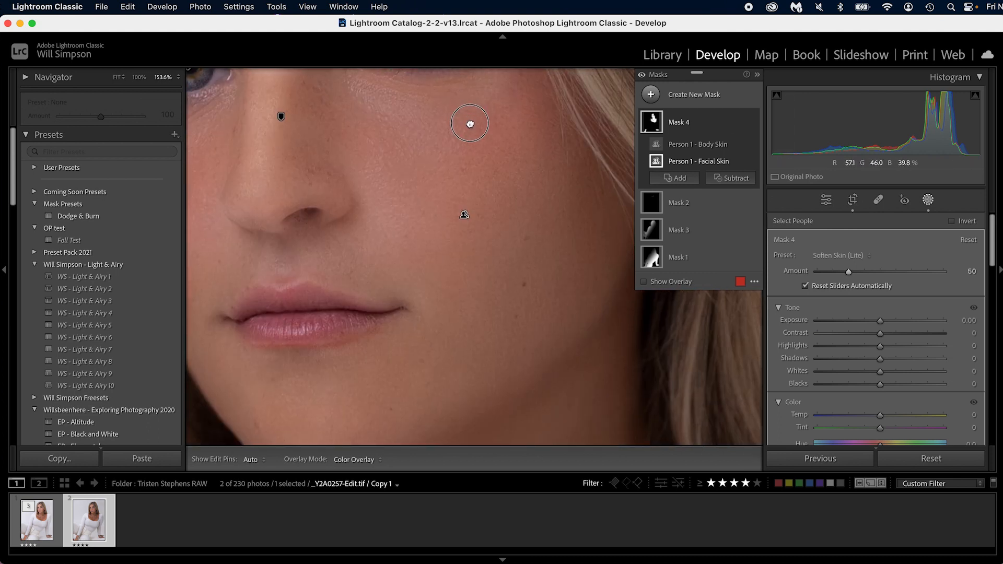
click(752, 122)
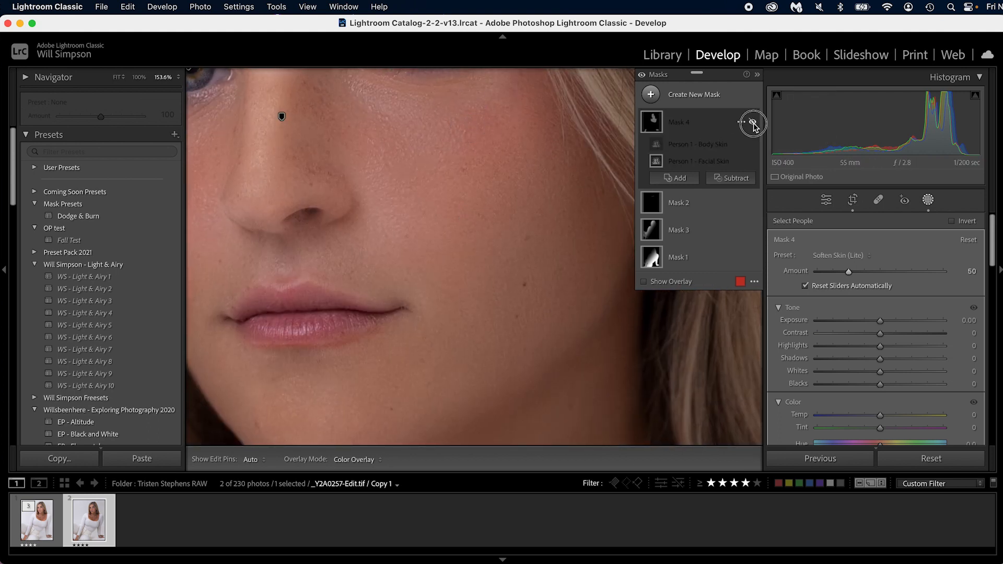
click(753, 123)
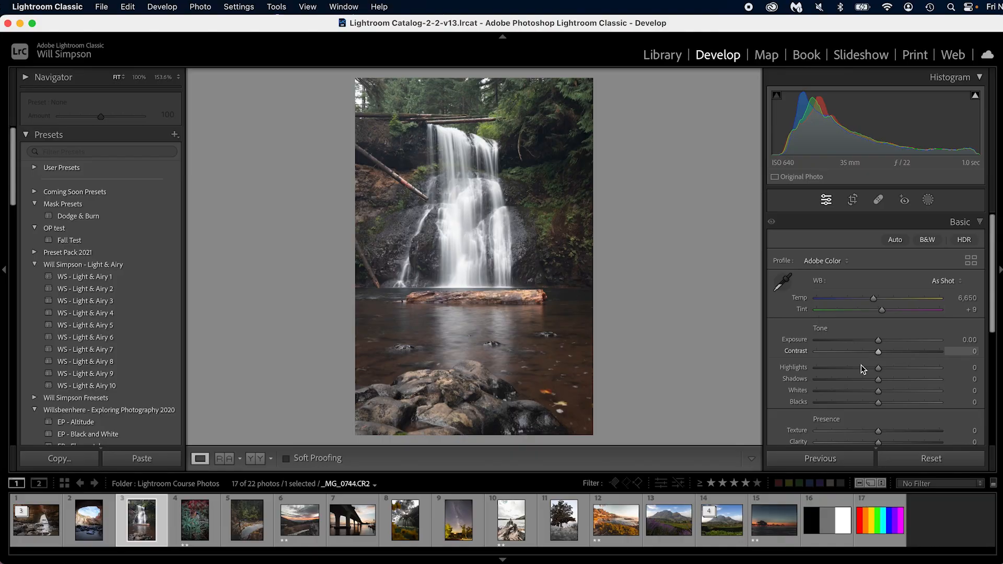
- On the waterfall photo, set Highlights to -92, Shadows to +48 and Exposure to -0.40
click(879, 369)
drag(879, 368, 908, 380)
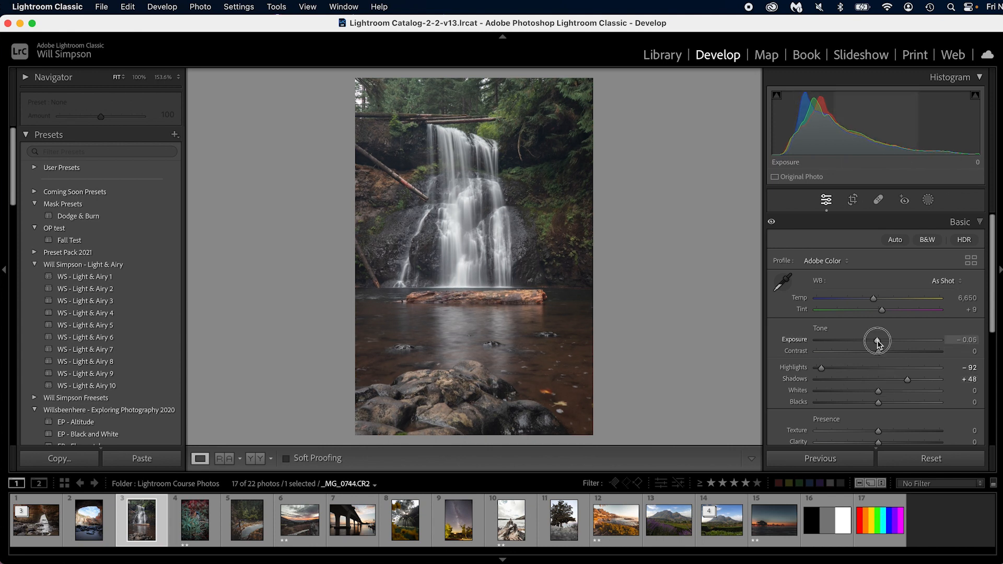
drag(879, 340, 873, 340)
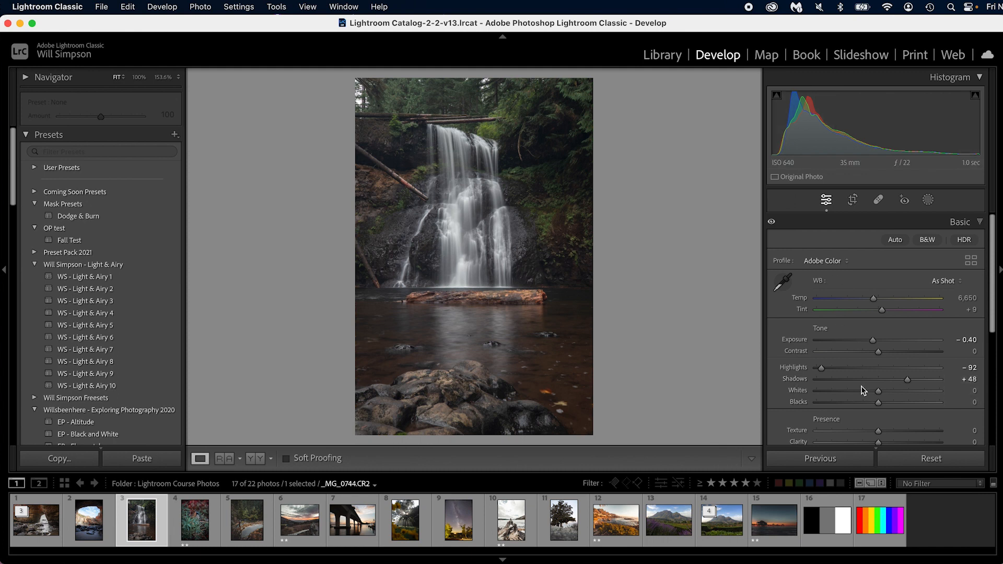
- Try Whites at +31 and Blacks at -30 on the waterfall photo, and reset both values
key(alt)
drag(877, 392, 861, 406)
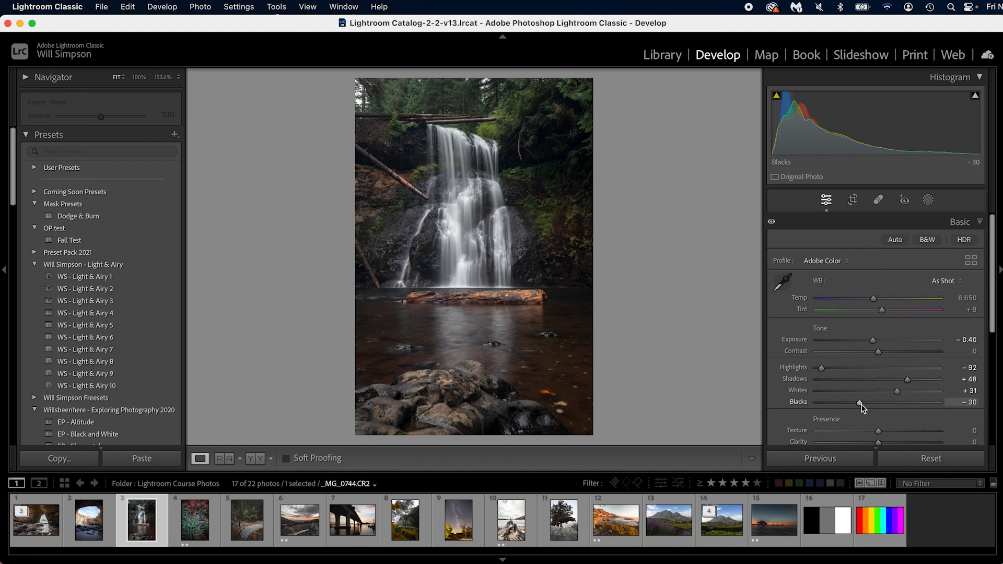
double_click(860, 403)
double_click(898, 392)
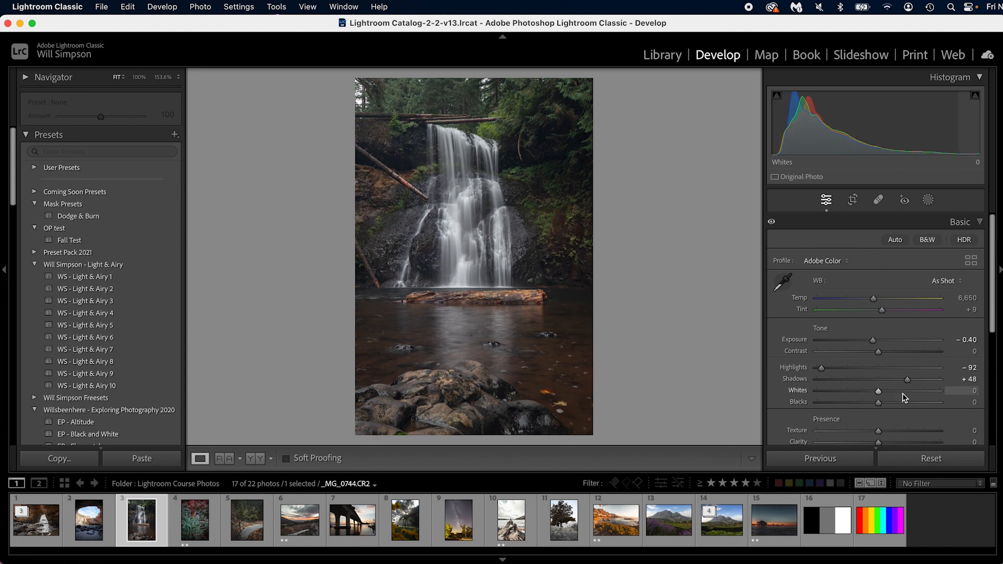
- Set the waterfall photo's Whites level automatically
shift+double_click(881, 392)
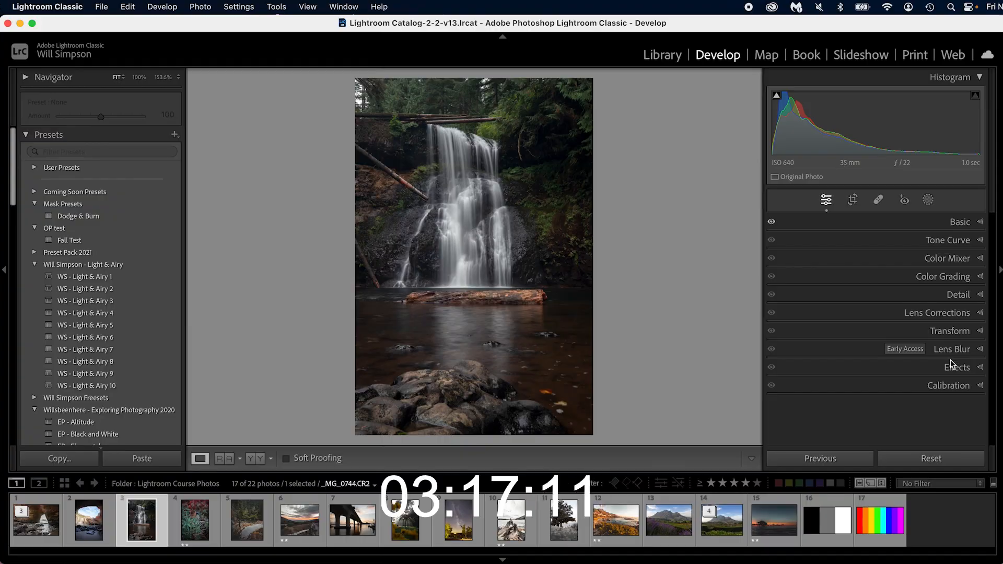
- Try a slightly negative post-crop vignetting amount on the waterfall photo
click(956, 367)
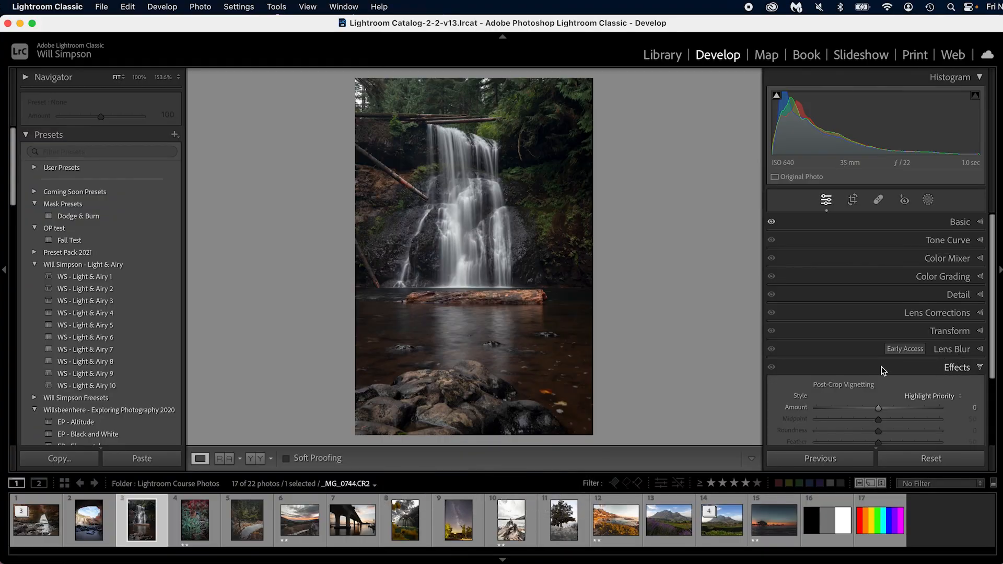
drag(877, 407, 875, 409)
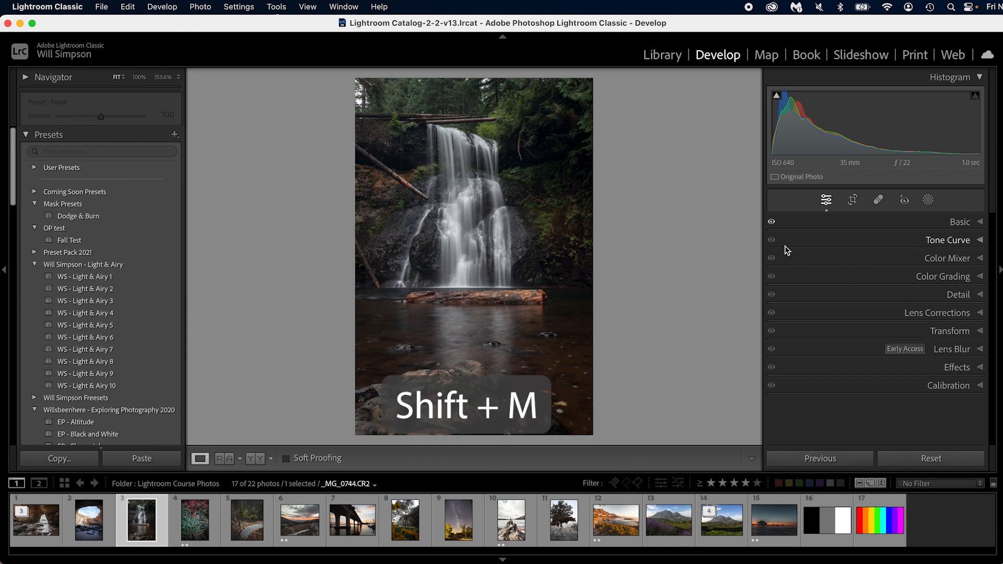
- Add a radial gradient mask spanning nearly the whole waterfall photo and set its Feather to 37
key(shift+m)
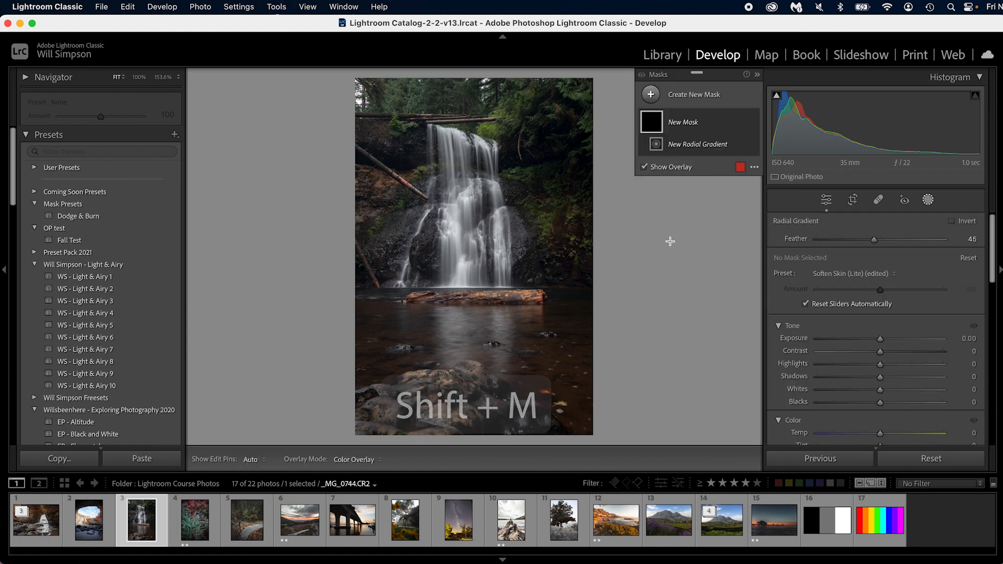
mouse_move(460, 198)
mouse_down()
mouse_move(509, 313)
mouse_move(578, 385)
mouse_up()
drag(472, 247, 473, 249)
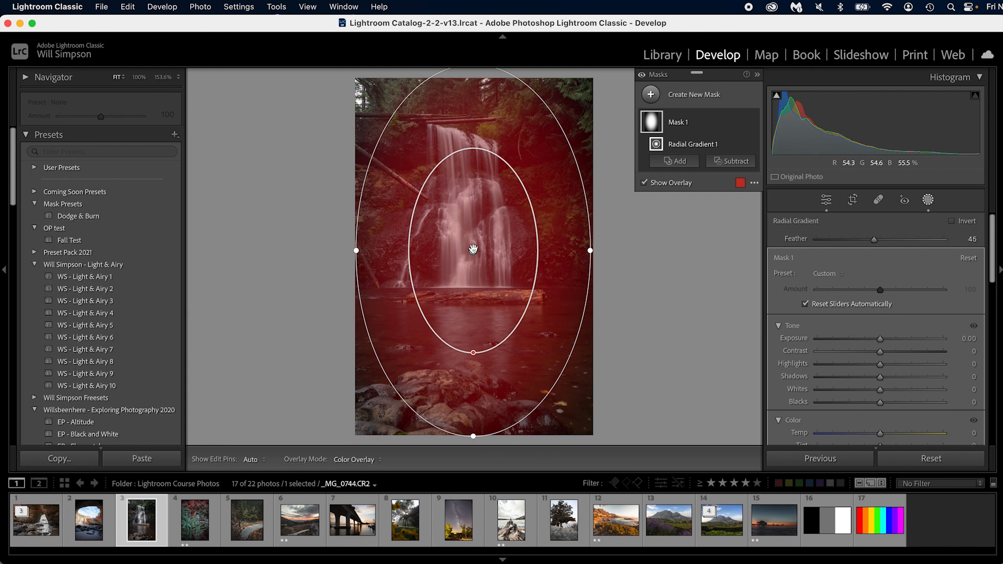
drag(473, 353, 497, 359)
drag(473, 436, 493, 429)
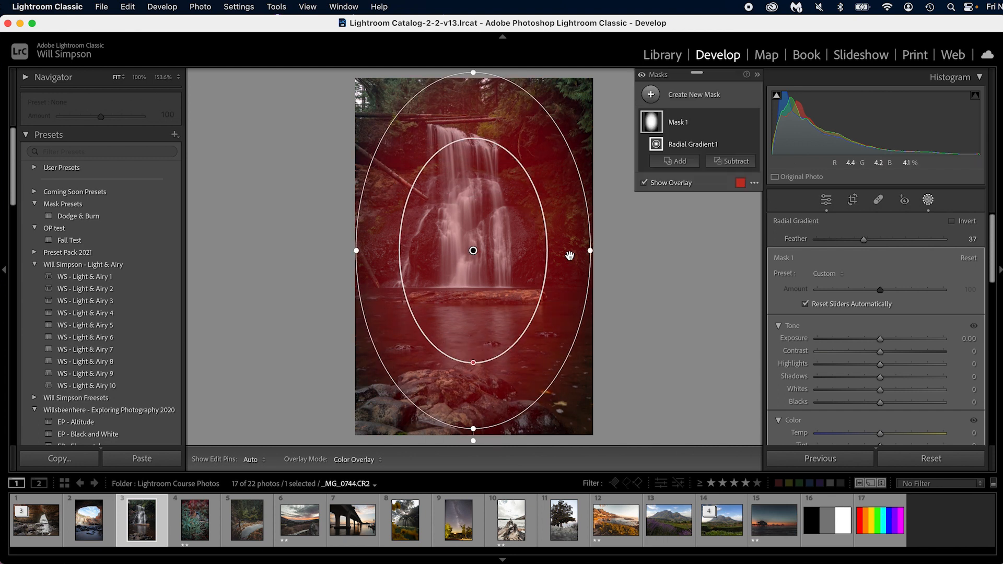
- Shrink the radial gradient around the waterfall, center it on the falls and set its Feather to 29
drag(589, 250, 552, 246)
drag(477, 249, 479, 220)
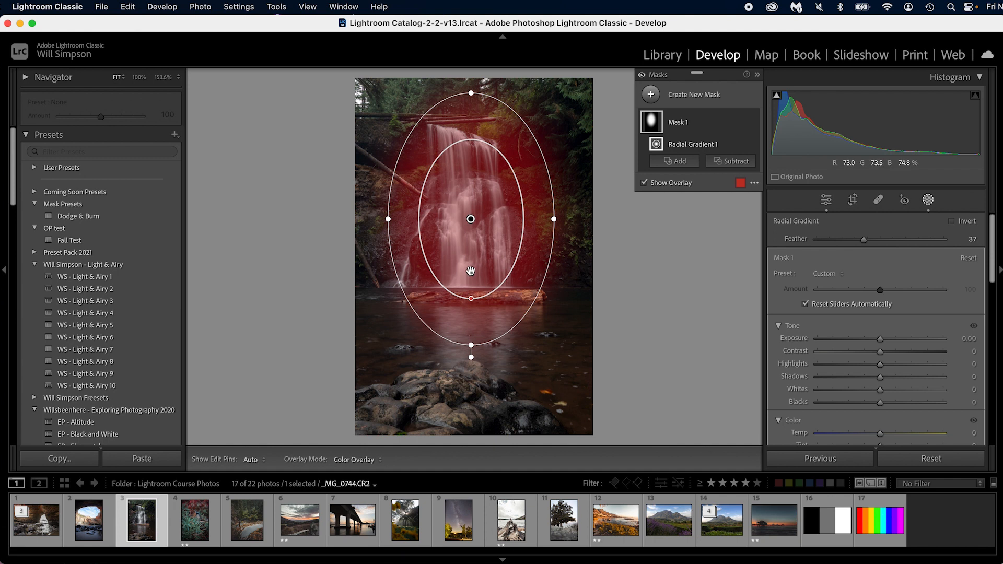
drag(472, 298, 471, 309)
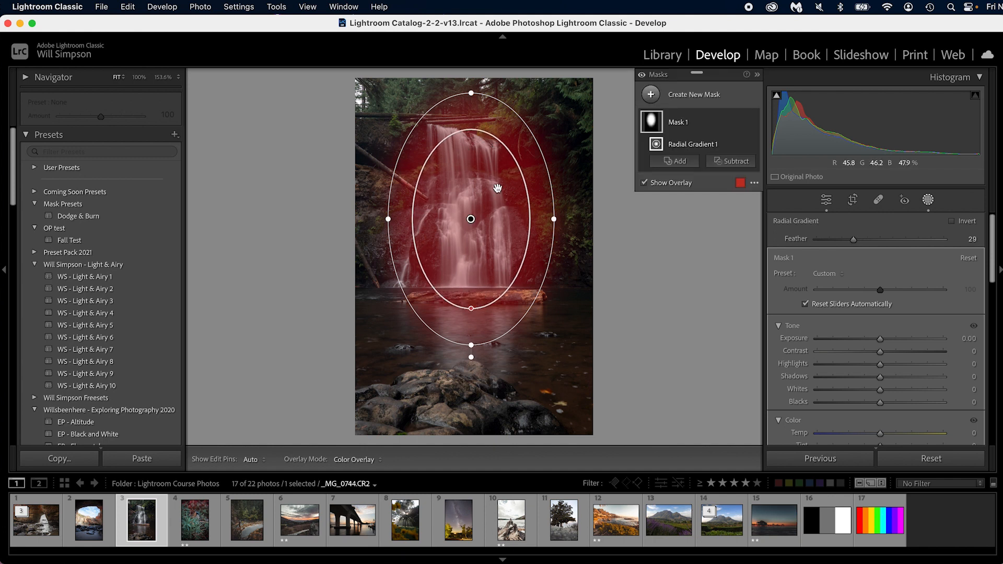
- Invert the radial gradient and lower its Exposure slightly to darken the area around the waterfall
click(964, 222)
drag(880, 338, 871, 338)
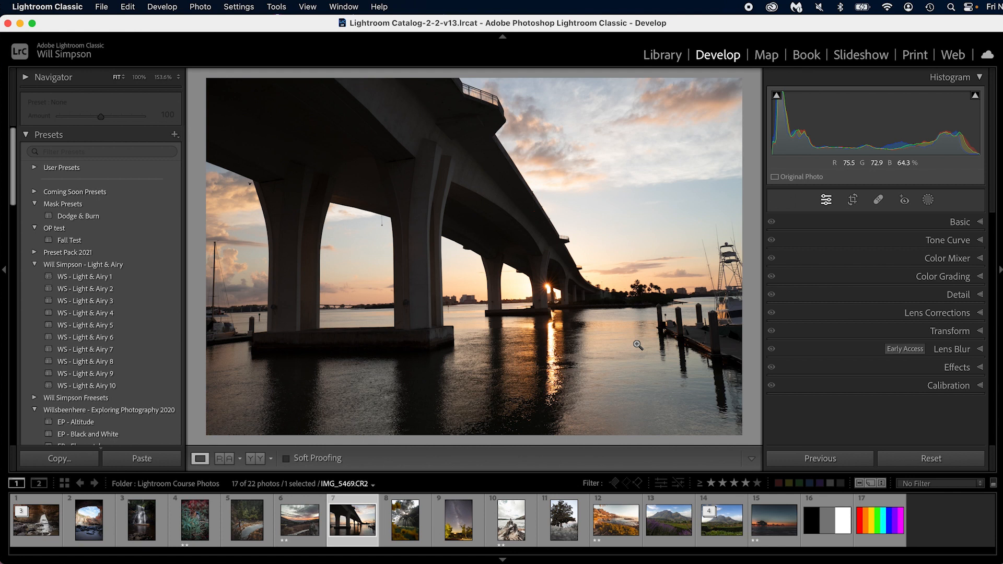
- Apply automatic tone adjustments to the sunset bridge photo
click(959, 221)
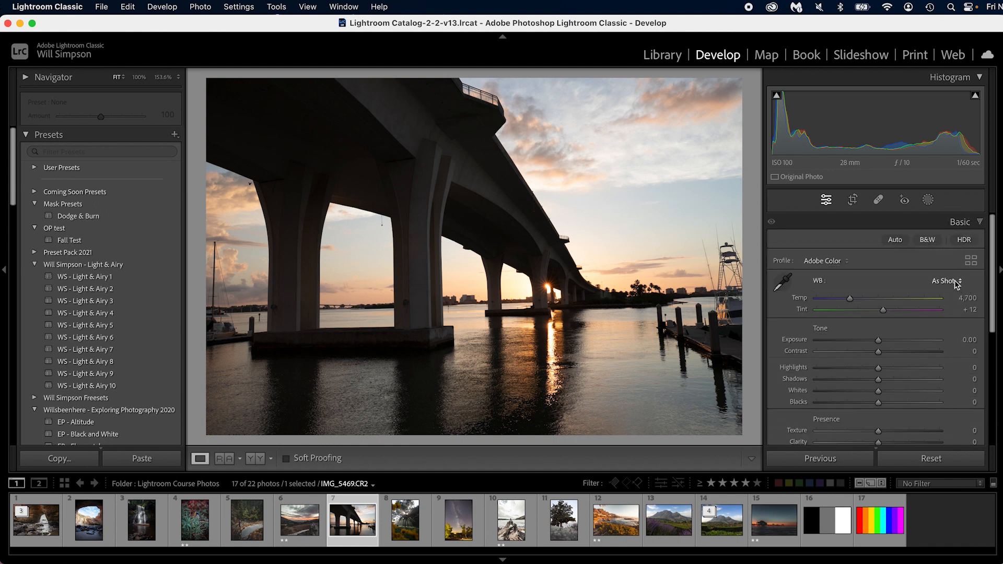
scroll(907, 365, down, 2)
scroll(907, 364, up, 2)
scroll(850, 267, down, 3)
scroll(948, 291, up, 2)
scroll(949, 291, up, 2)
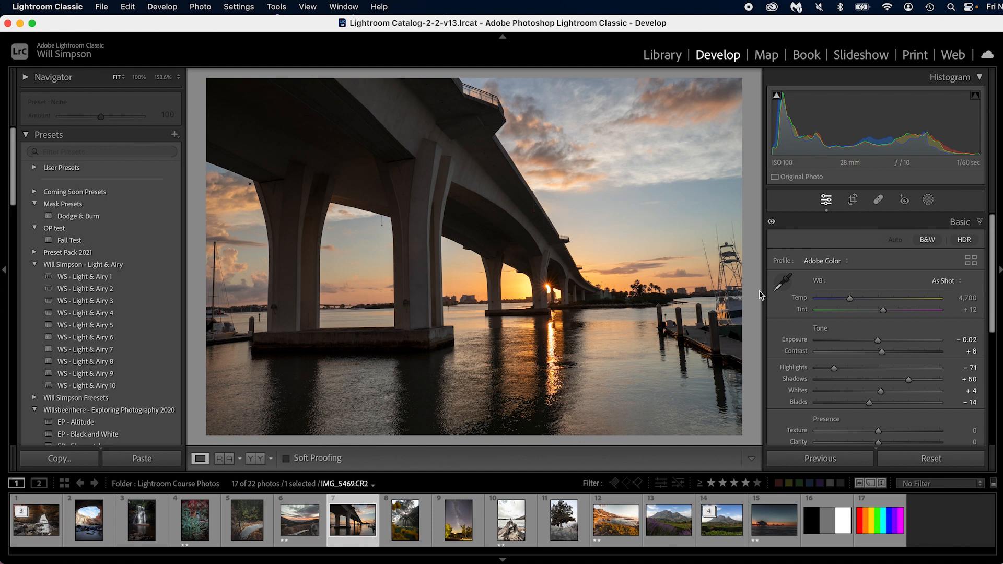
- Rotate the bridge photo slightly clockwise with the Crop tool to straighten its horizon
key(r)
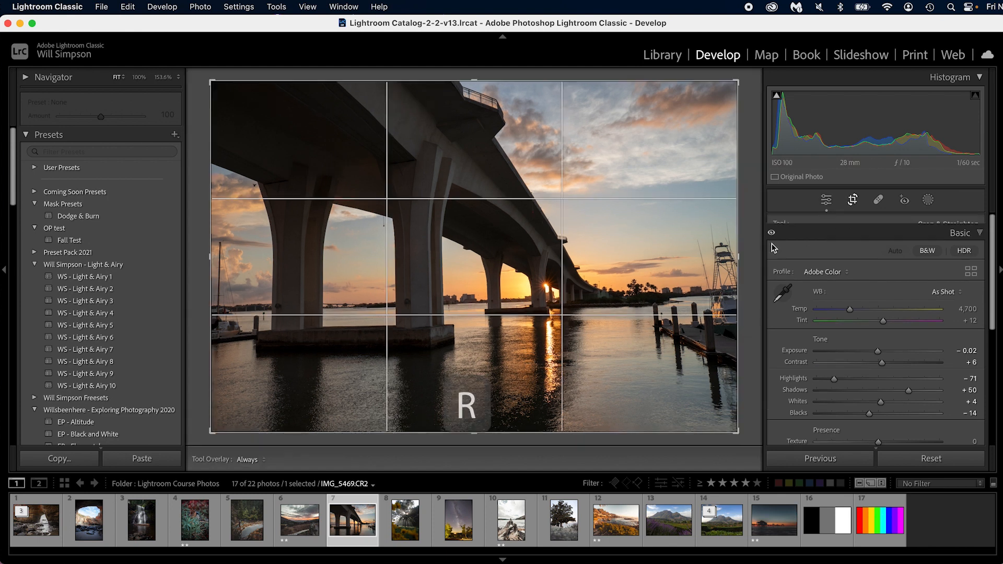
drag(752, 253, 753, 264)
key(r)
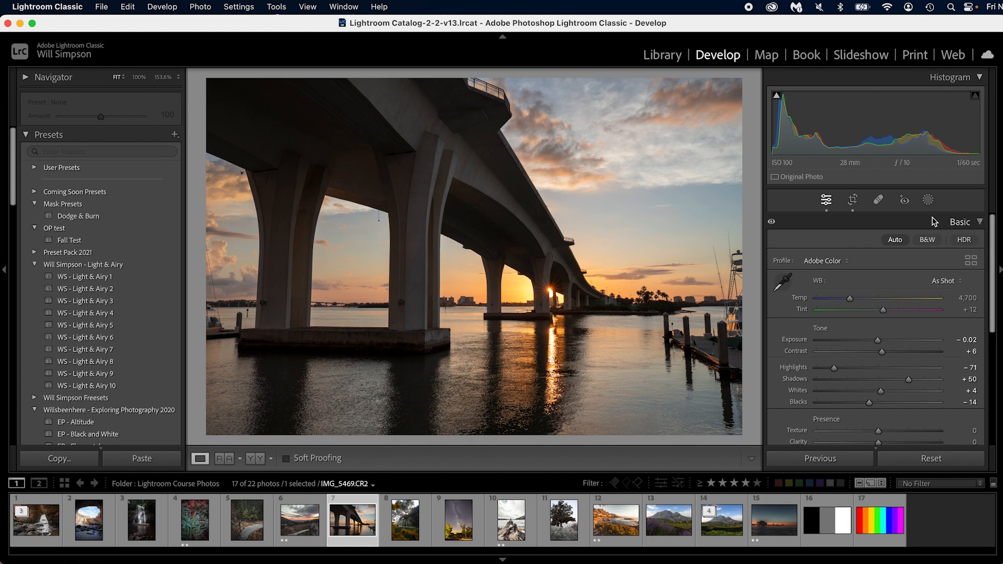
click(854, 199)
click(854, 200)
- Correct the bridge photo's perspective with Guided Upright, using guides along the waterline and a pier edge, and compare it with the original
scroll(906, 295, down, 15)
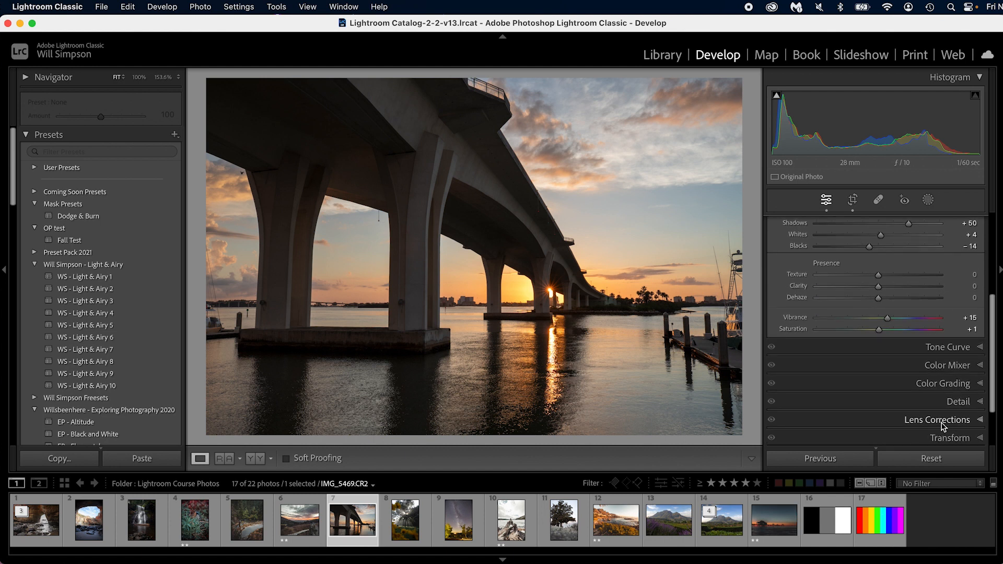
scroll(857, 315, up, 3)
click(864, 258)
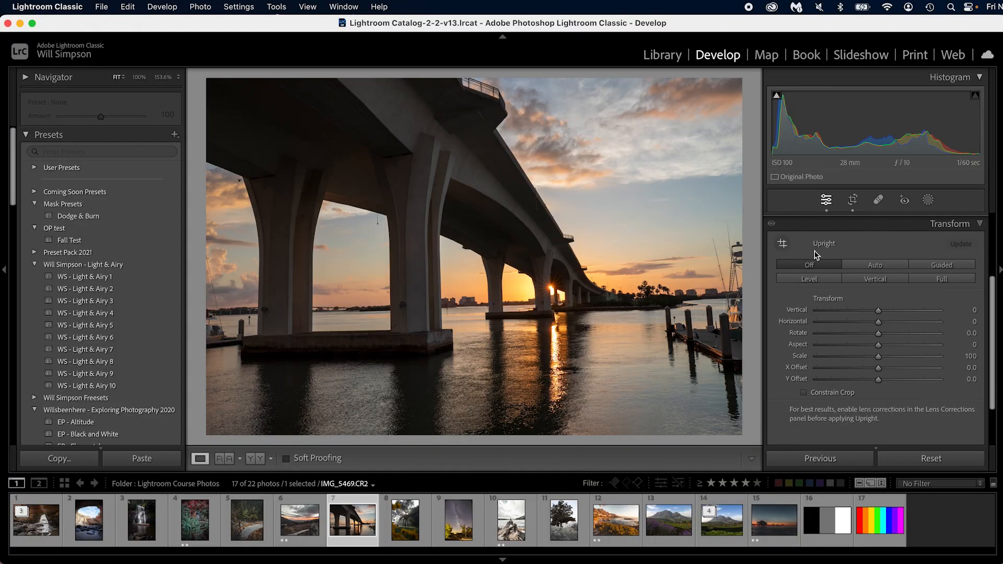
click(782, 244)
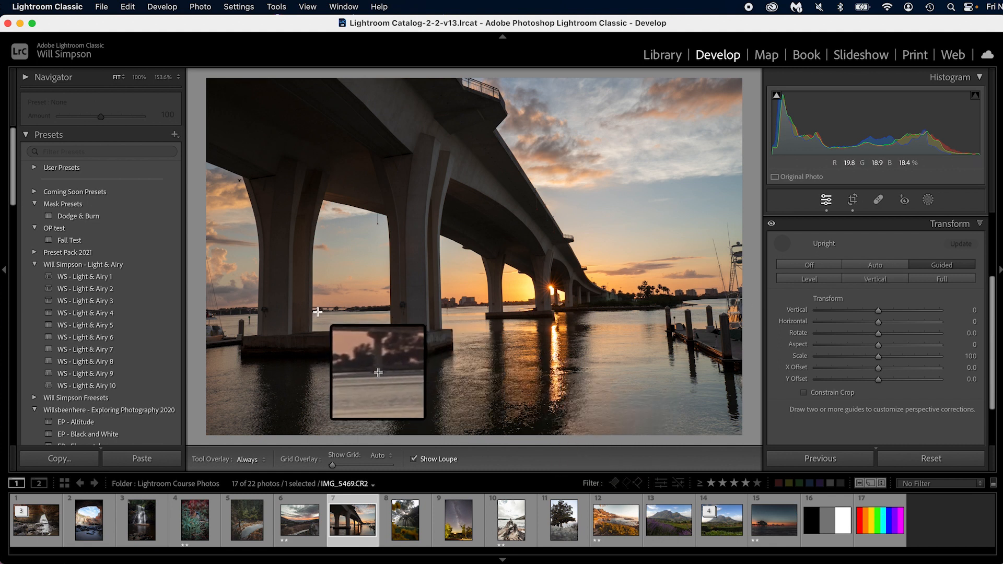
drag(317, 312, 529, 305)
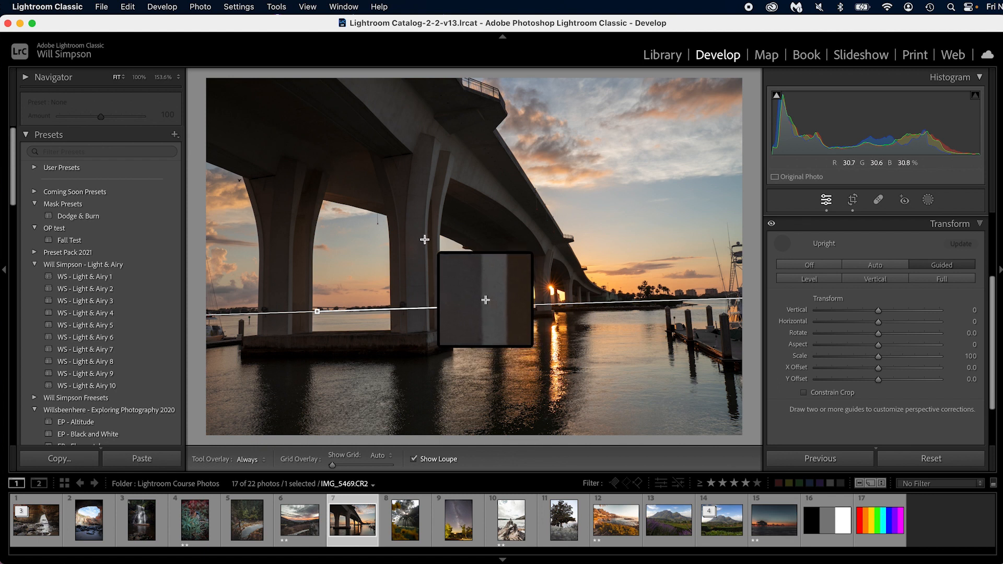
drag(424, 239, 426, 325)
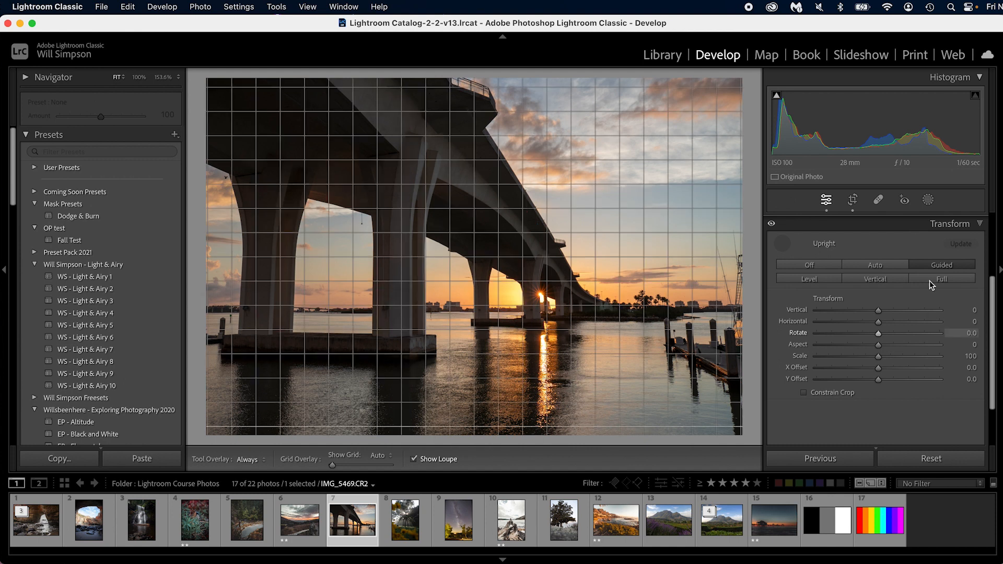
click(782, 243)
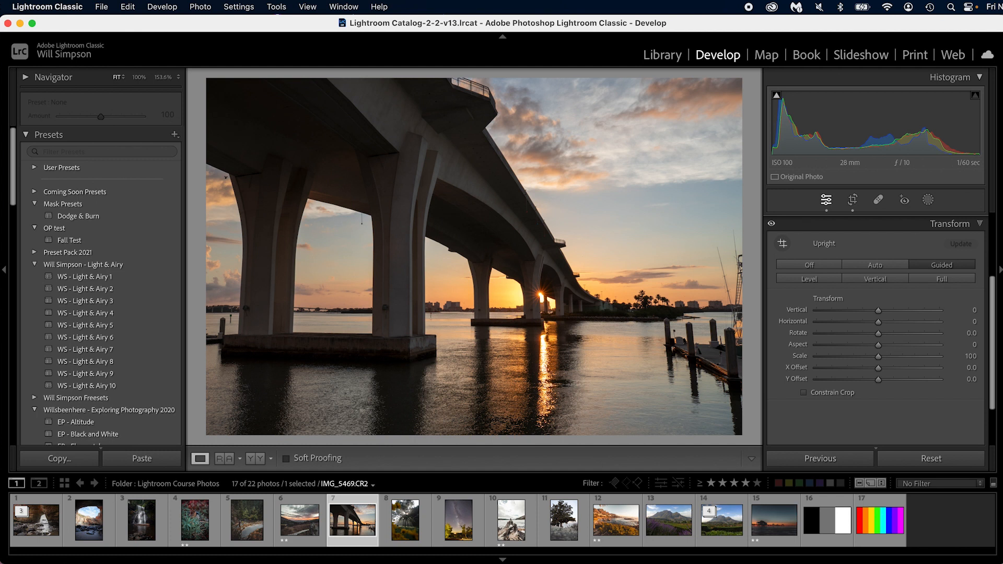
key(backslash)
key(backslash)
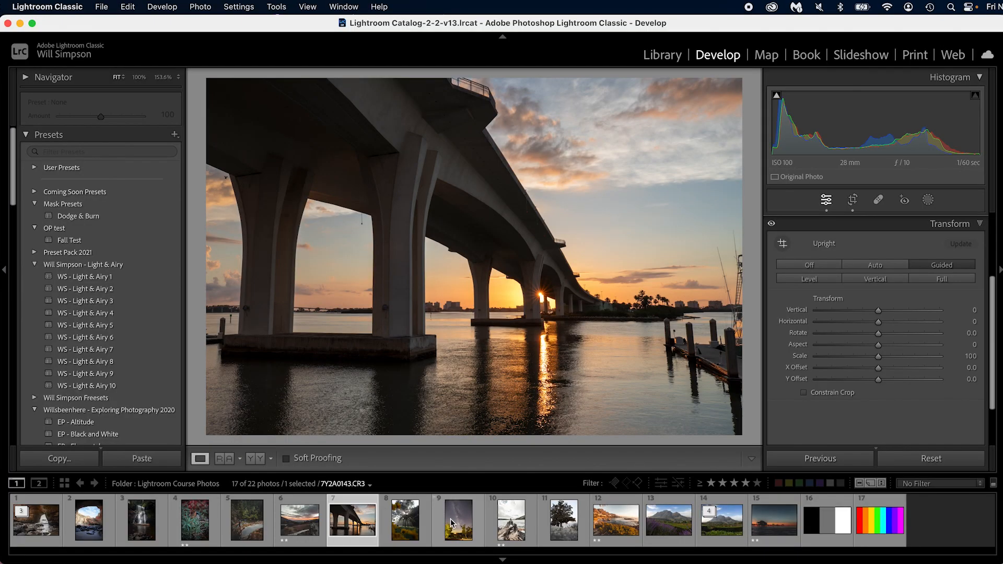
- Apply automatic tone adjustments to the Milky Way photo and set its Exposure to +0.10
click(458, 519)
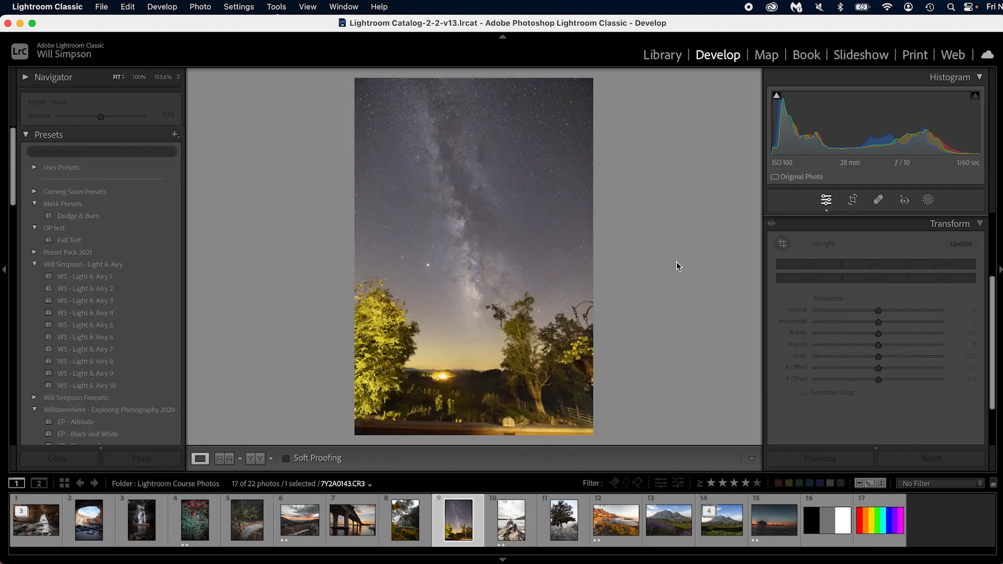
click(965, 224)
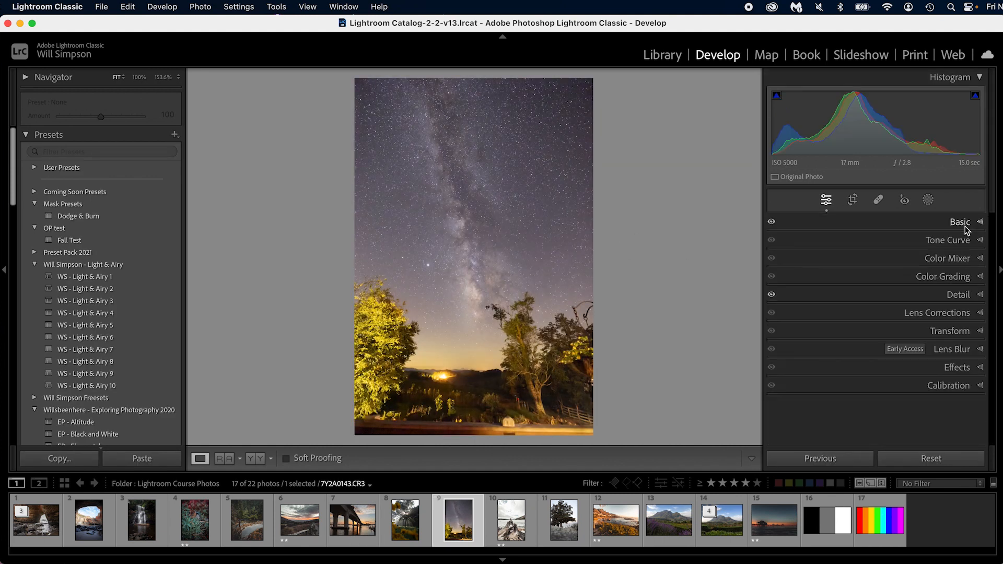
click(964, 222)
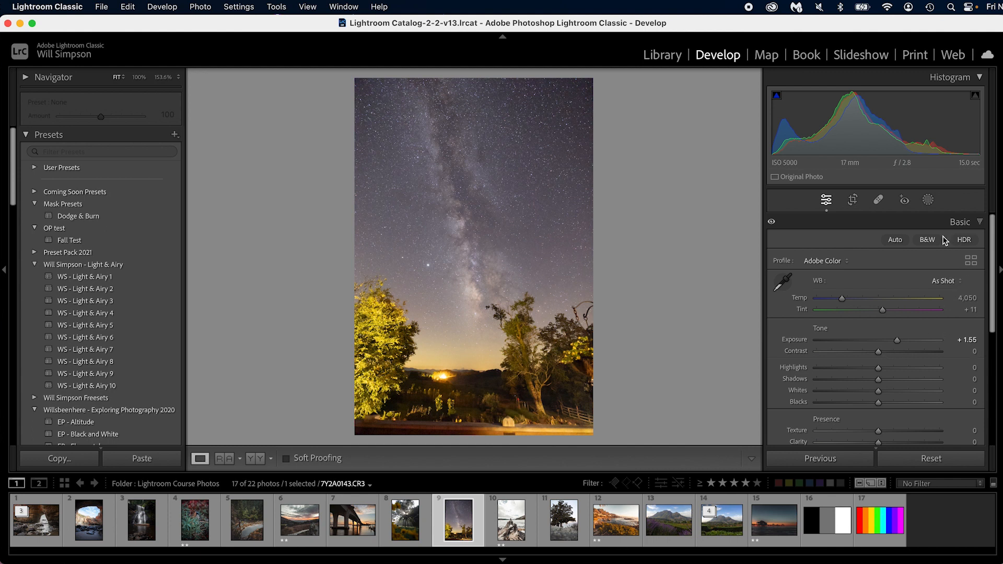
click(895, 239)
drag(895, 341, 880, 342)
- Inspect the noise in the starry sky up close, try Color noise reduction at 0, and set it to 20
click(526, 173)
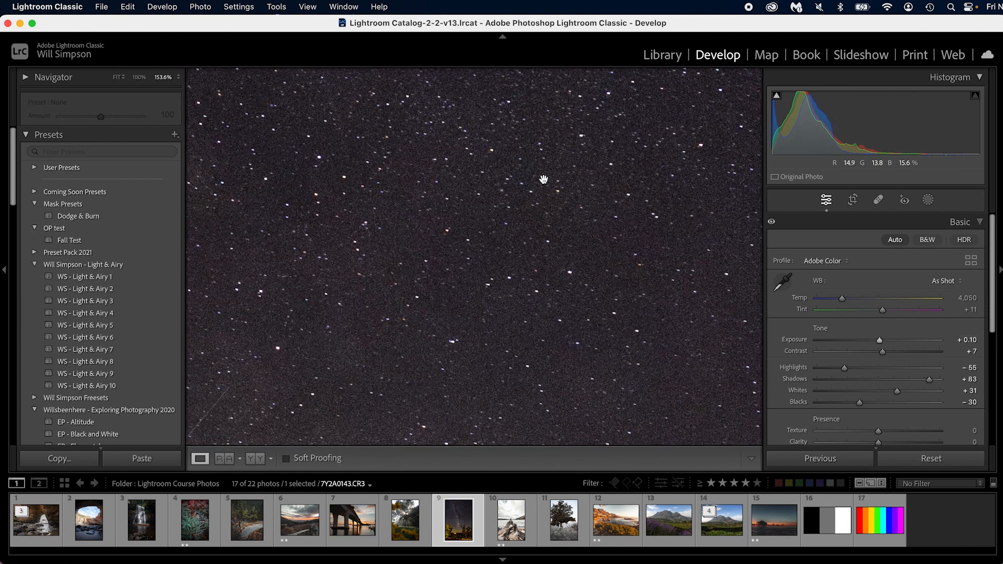
drag(515, 340, 681, 303)
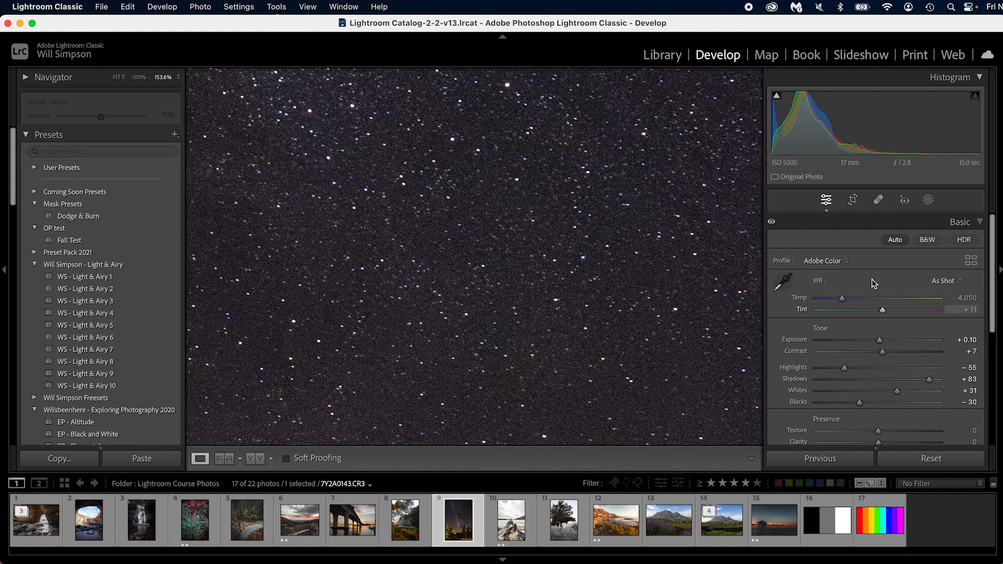
click(959, 222)
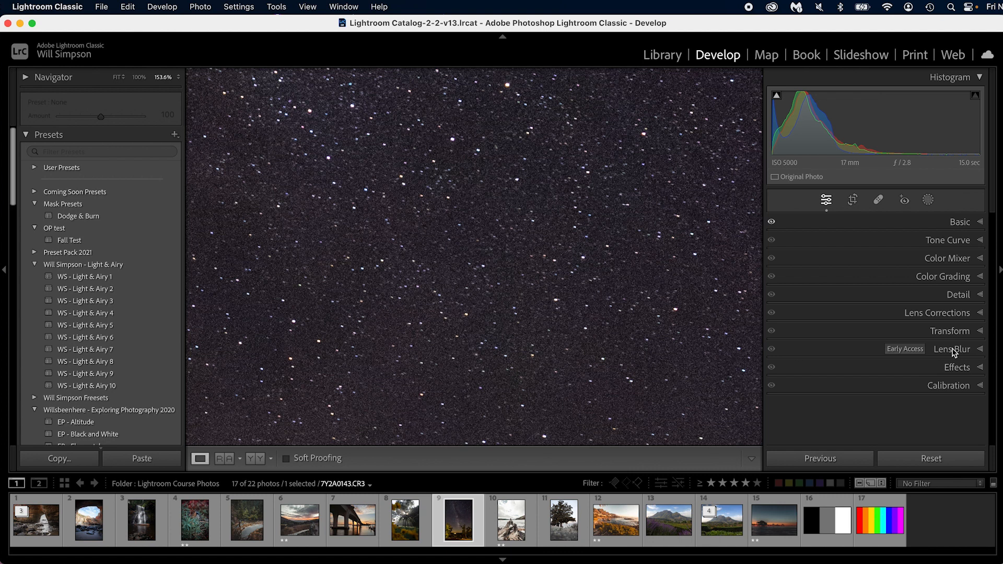
click(962, 294)
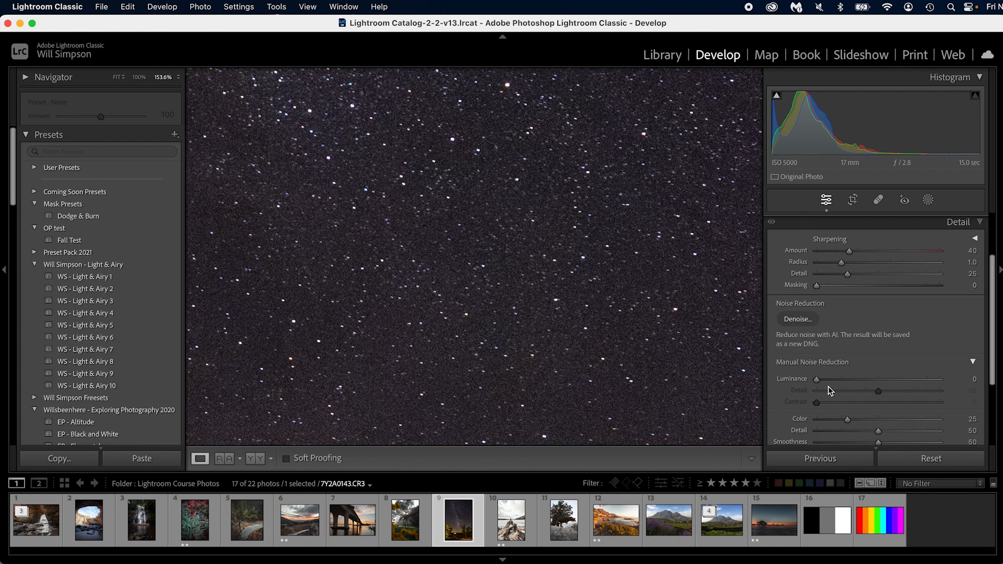
drag(839, 423, 774, 414)
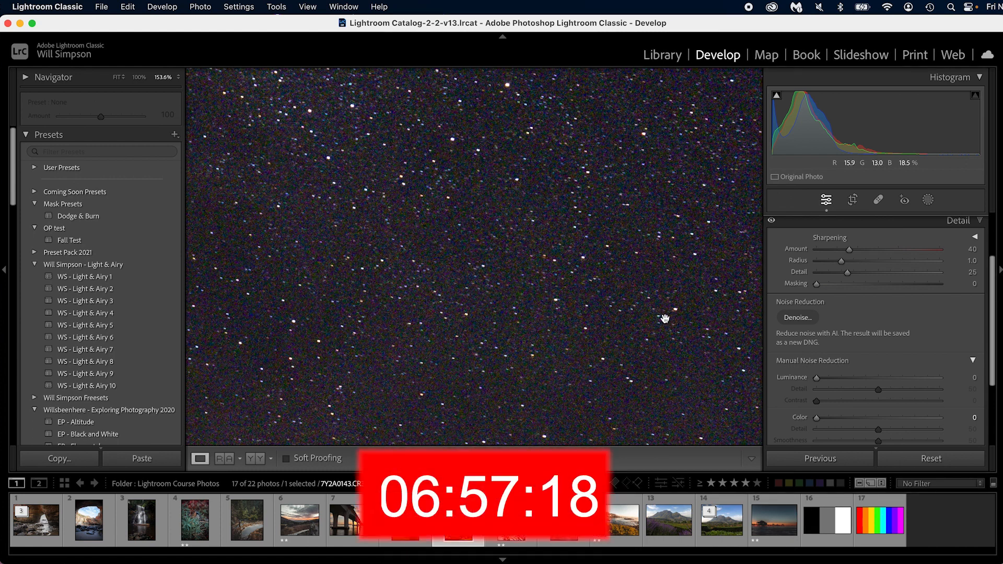
drag(830, 420, 841, 418)
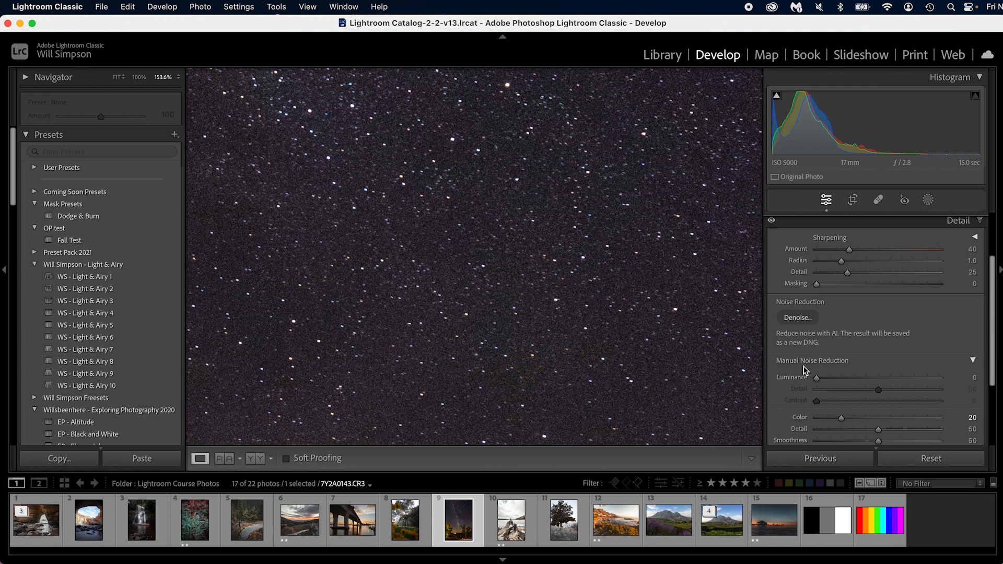
- Set Luminance noise reduction to 60 on the Milky Way photo and compare the result with and without the Detail adjustments
drag(816, 377, 877, 378)
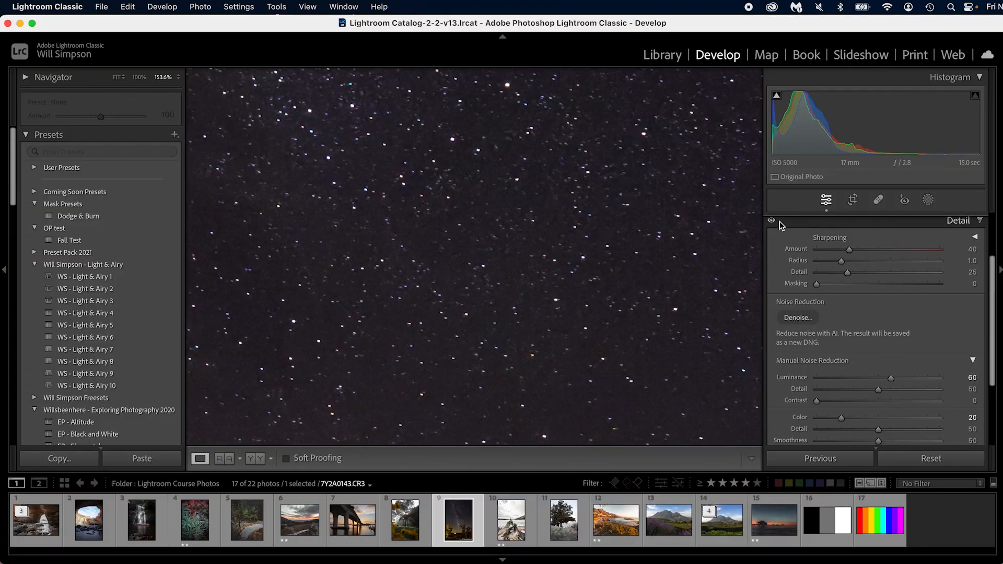
click(772, 221)
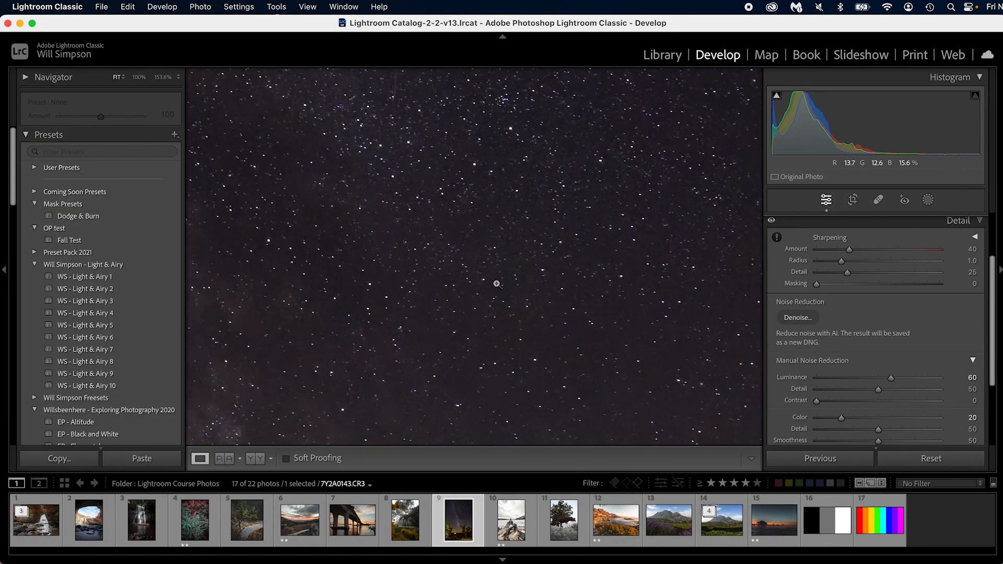
key(z)
click(771, 221)
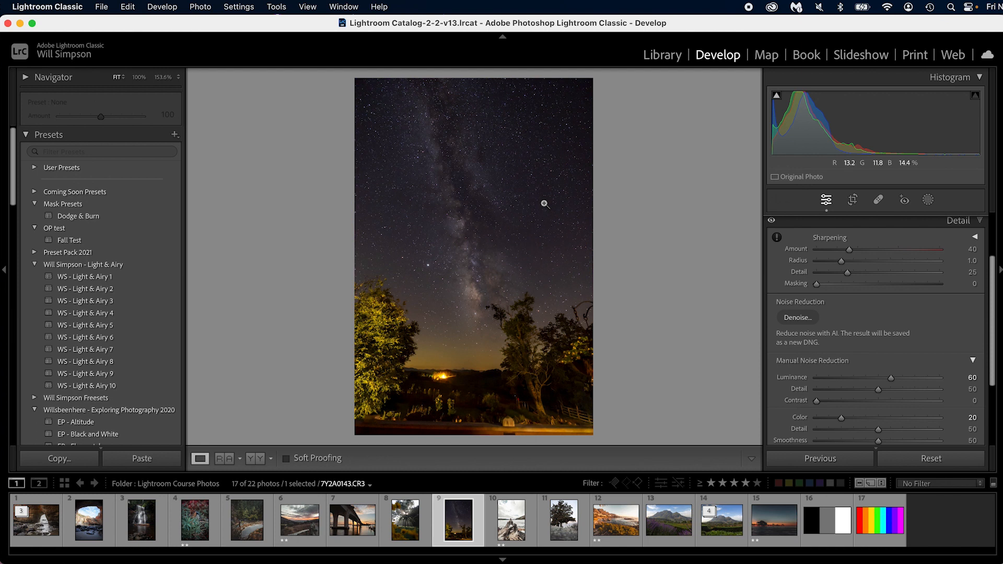
- Set Sharpening Masking to 70 on the Milky Way photo using the black-and-white mask preview, and check the sky
click(523, 181)
click(526, 184)
drag(357, 83, 618, 302)
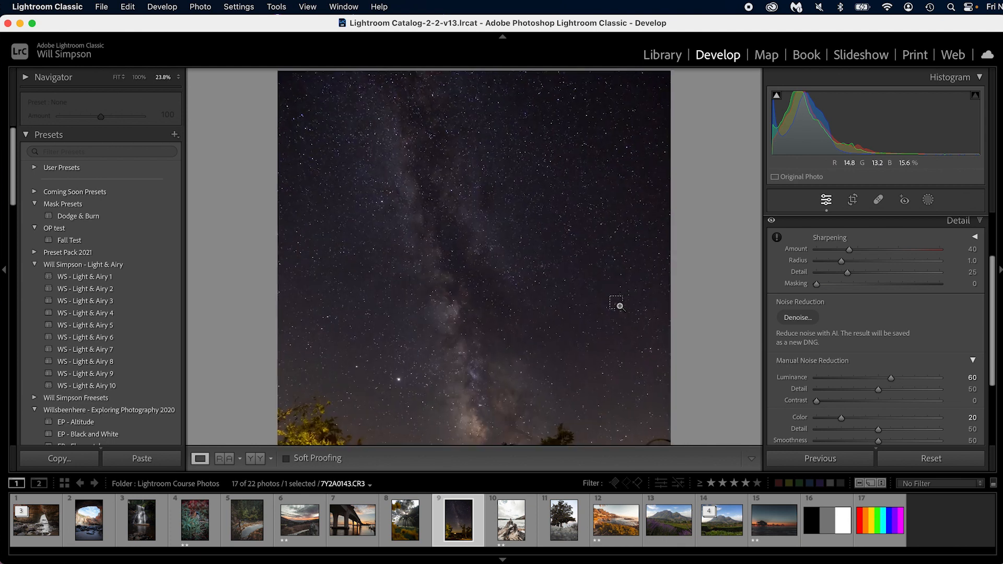
alt+click(817, 284)
drag(818, 289, 939, 292)
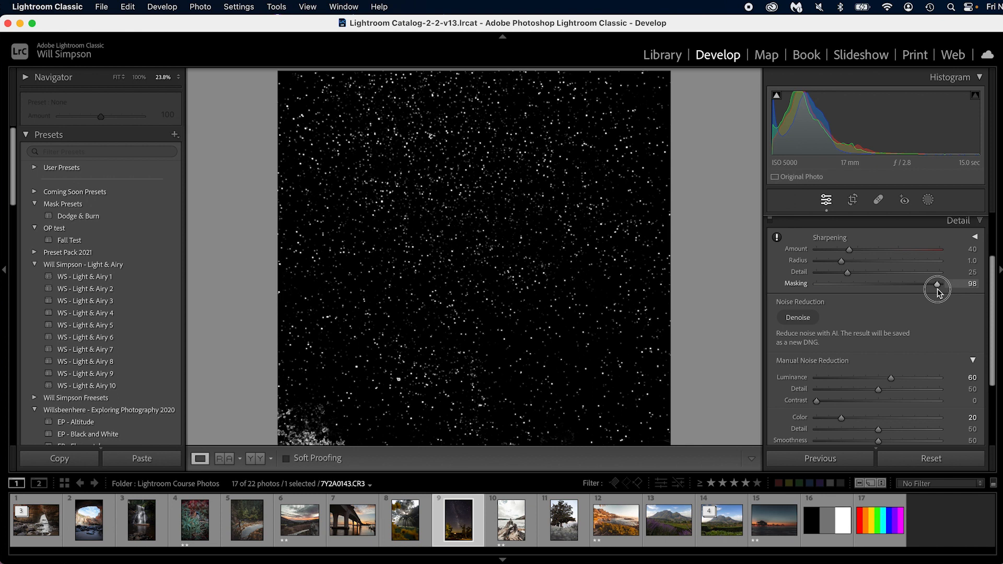
drag(937, 293, 904, 291)
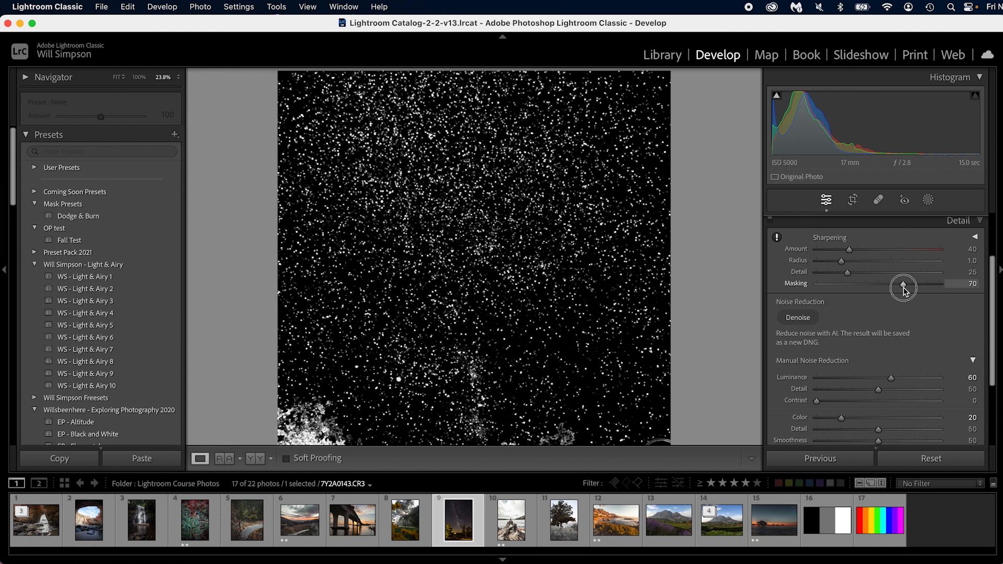
drag(903, 289, 903, 285)
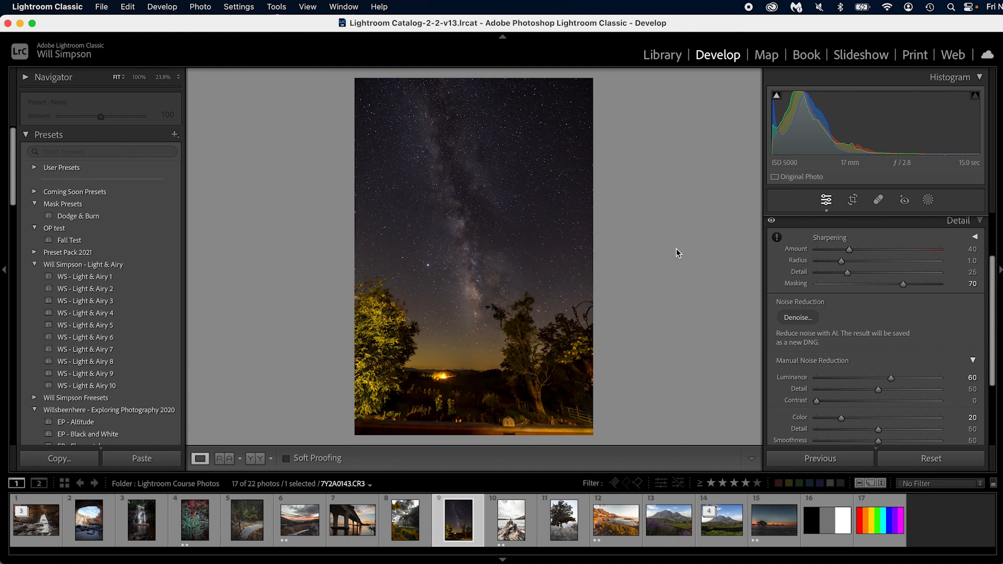
click(485, 177)
click(477, 209)
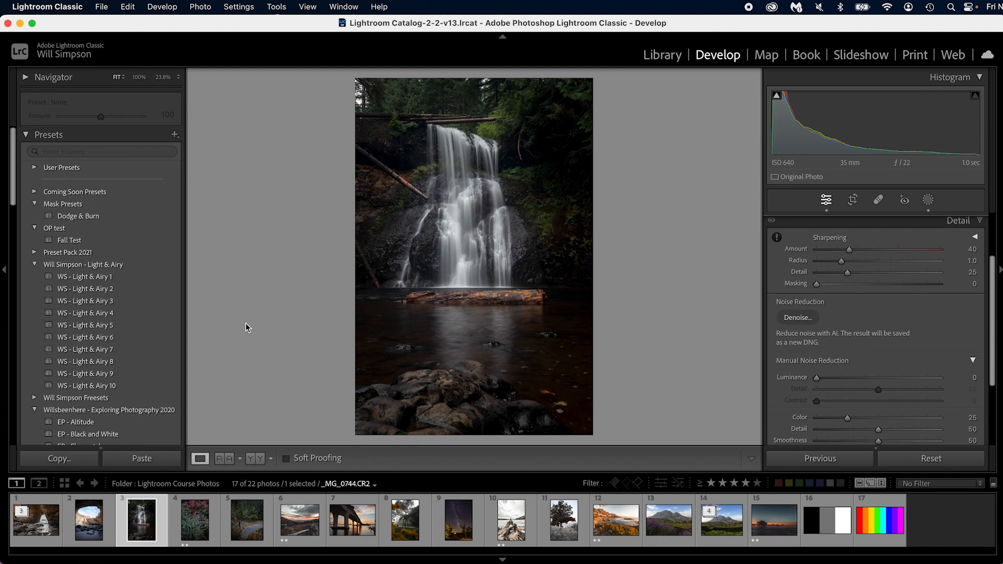
- Show the waterfall photo in Reference View and set its Exposure to +0.30
click(224, 458)
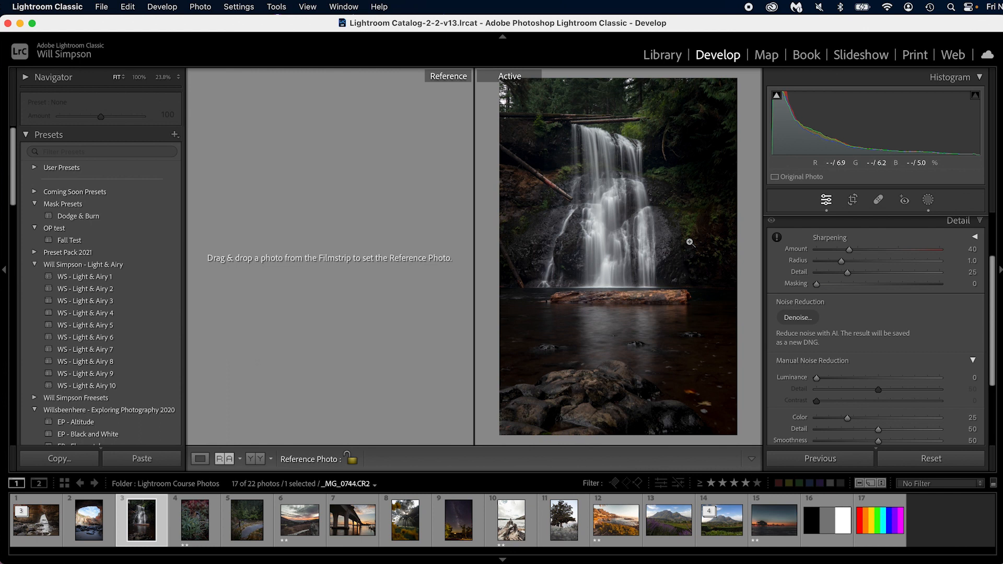
scroll(874, 323, up, 5)
click(958, 233)
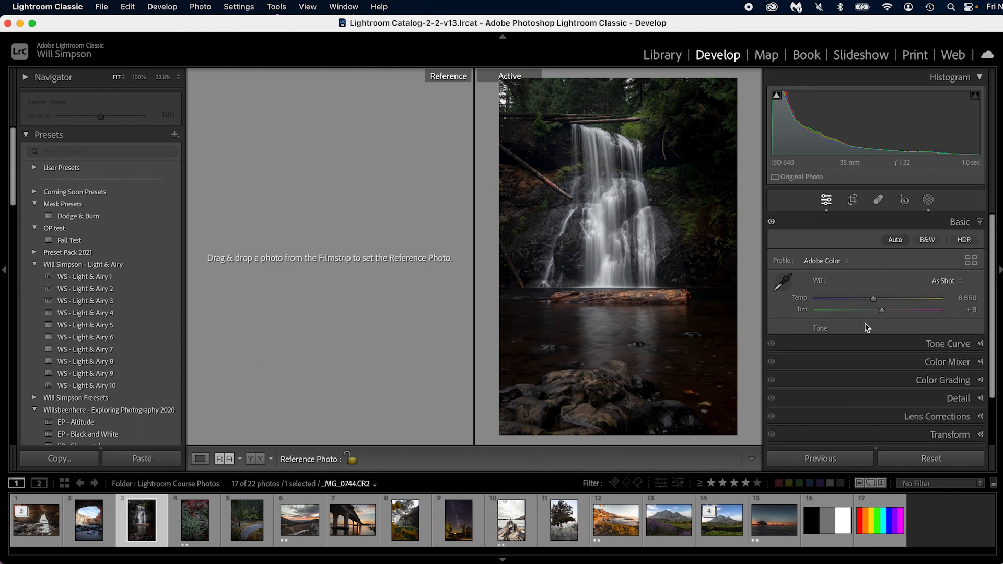
drag(886, 342, 881, 344)
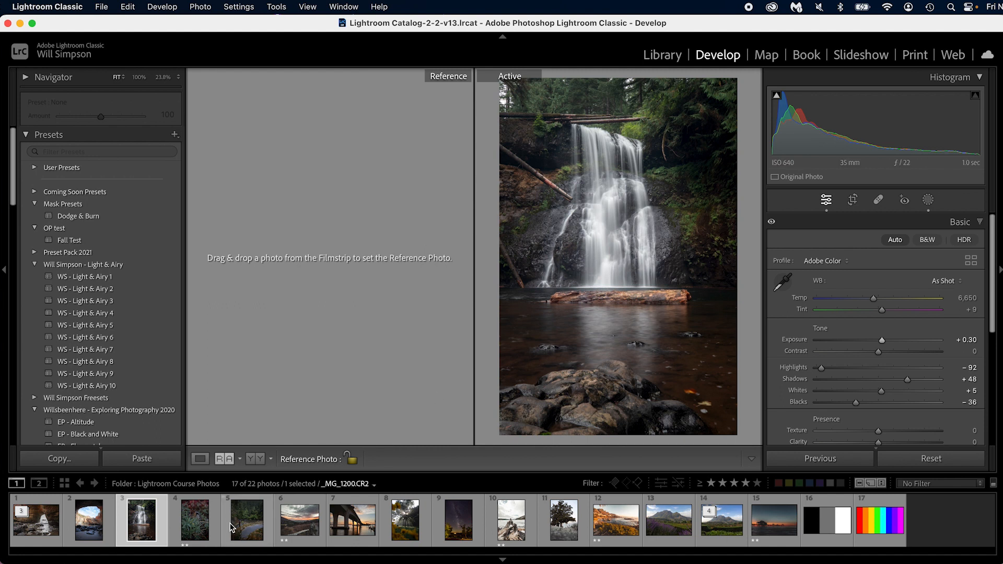
- With the waterfall photo as reference, make the chipmunk photo active and set its Exposure to -0.25, Contrast to +25 and Shadows to +75
click(199, 529)
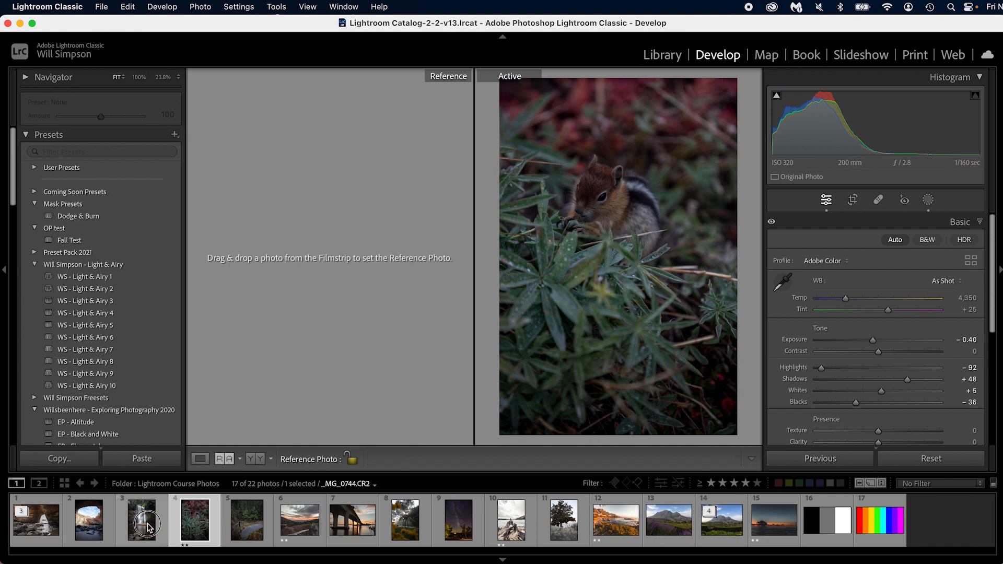
drag(146, 522, 315, 243)
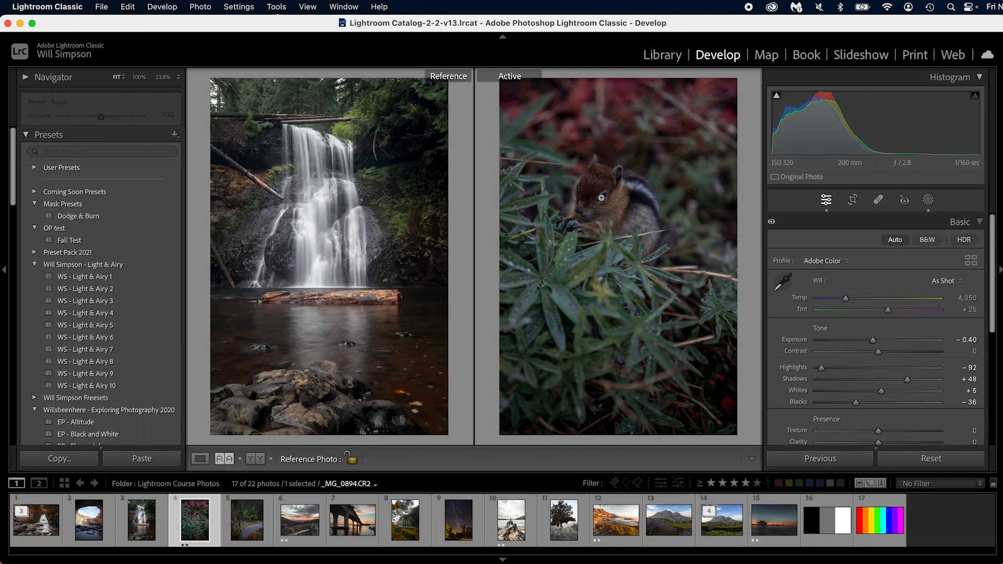
mouse_move(879, 352)
mouse_down()
mouse_move(894, 352)
mouse_move(864, 340)
mouse_up()
drag(906, 379, 923, 379)
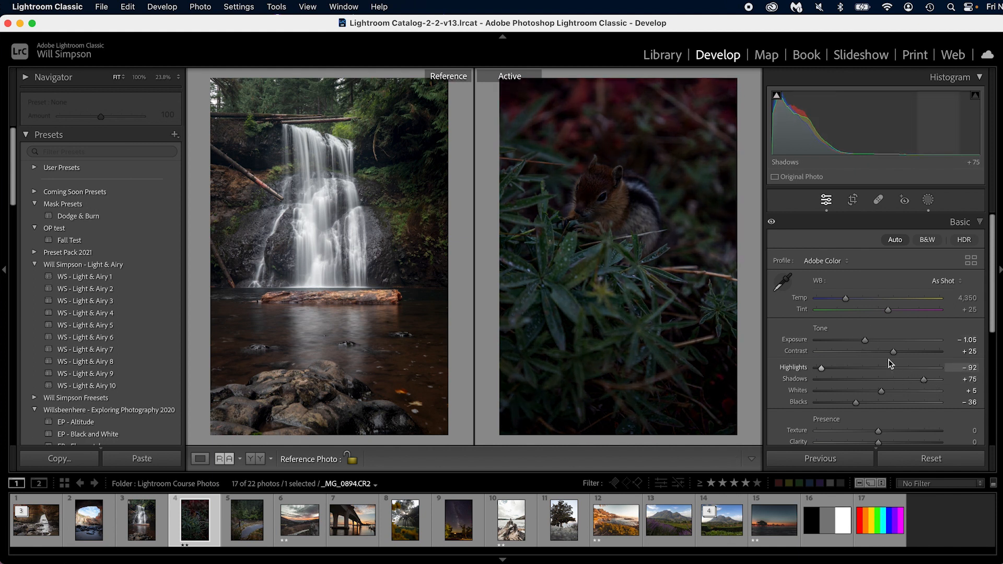
drag(865, 340, 874, 340)
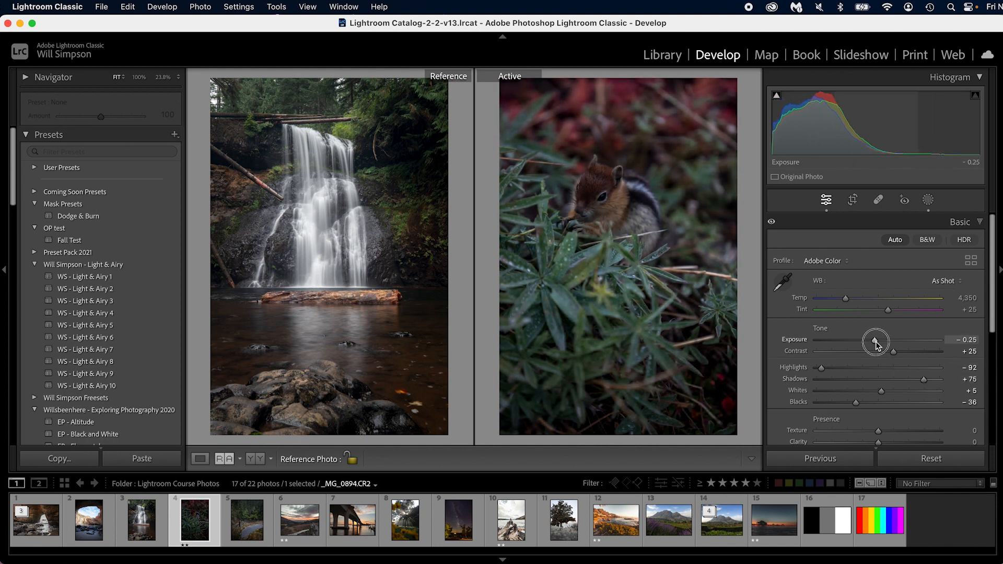
- Add an inverted radial gradient mask around the chipmunk and the leaves below it, and slightly lower the mask's Exposure to darken the surroundings
key(shift+m)
drag(602, 195, 734, 388)
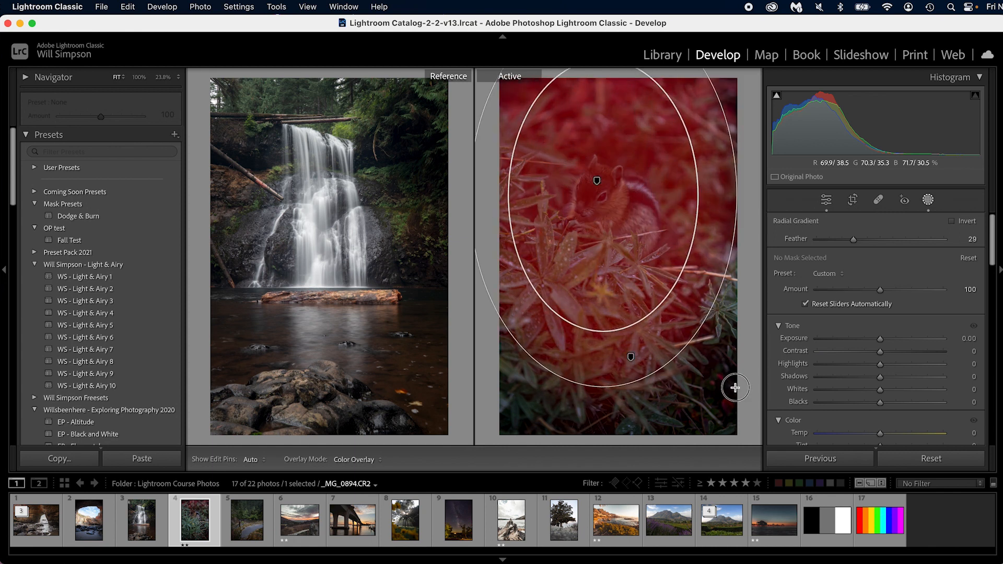
drag(604, 199, 620, 247)
click(951, 221)
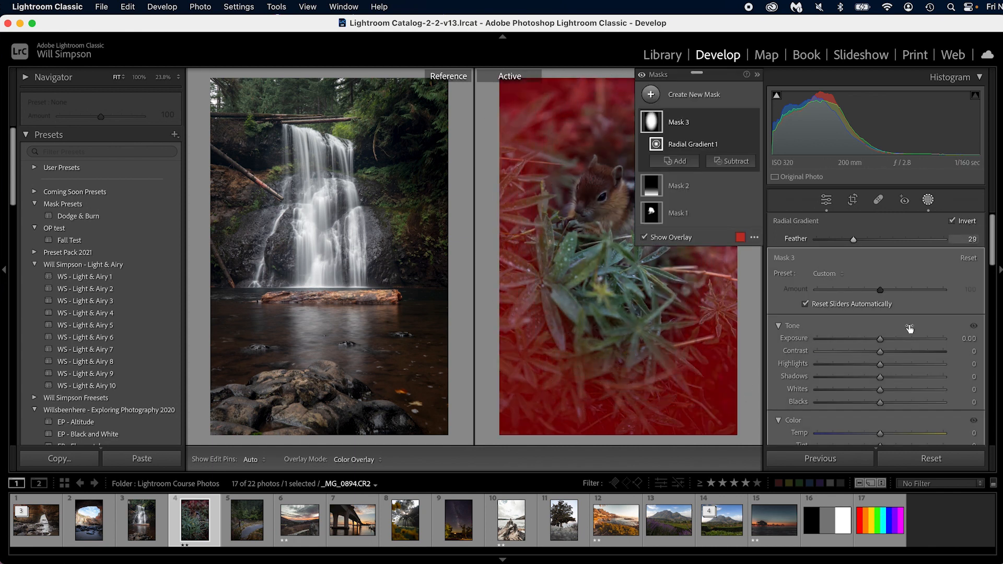
drag(880, 342, 876, 342)
click(826, 199)
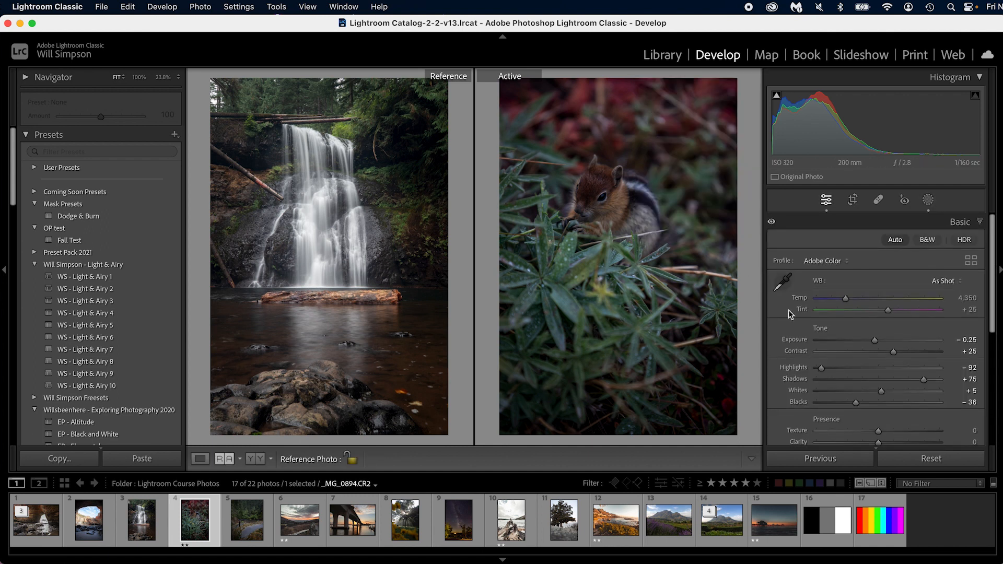